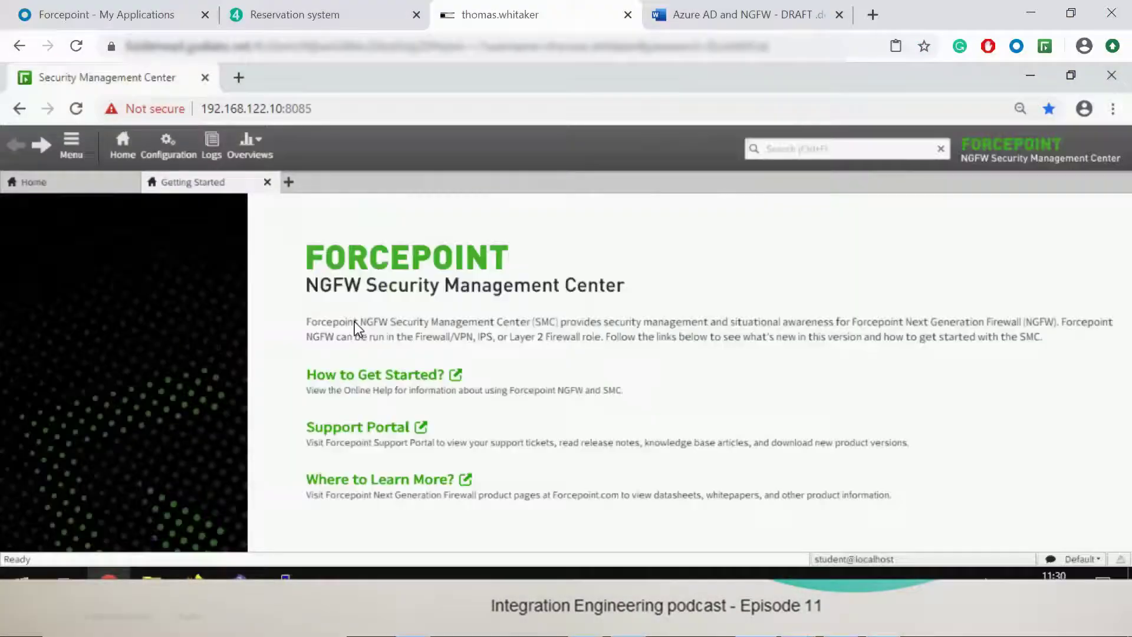
# Step: From the home dashboard, check that SMC API is enabled in the Management Server properties, then cancel
pyautogui.click(168, 146)
pyautogui.click(122, 146)
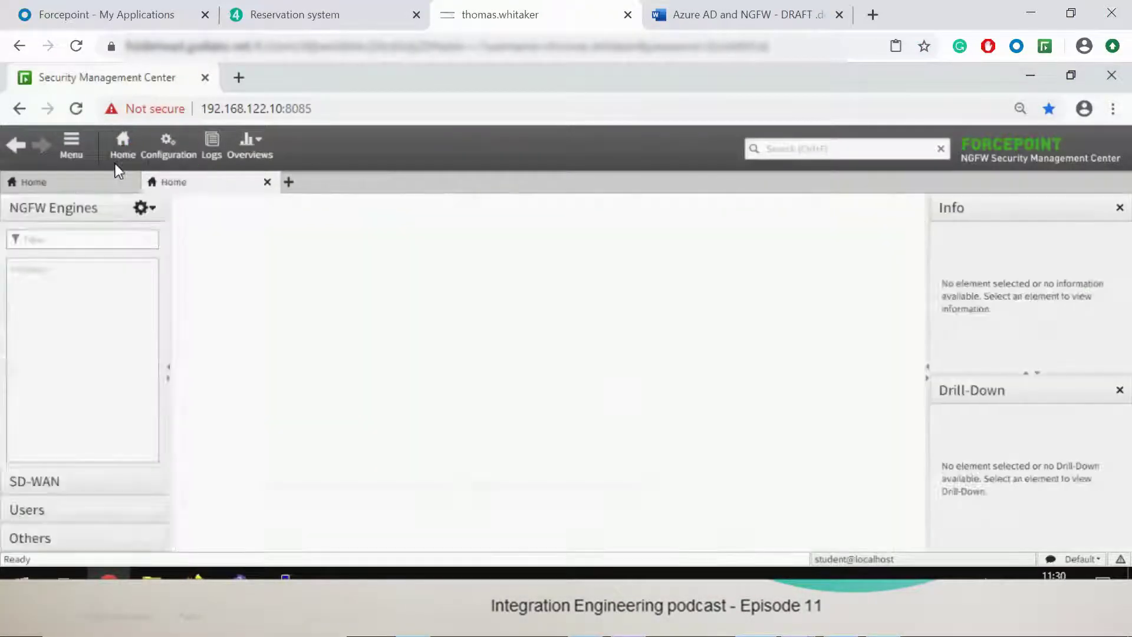
pyautogui.click(52, 534)
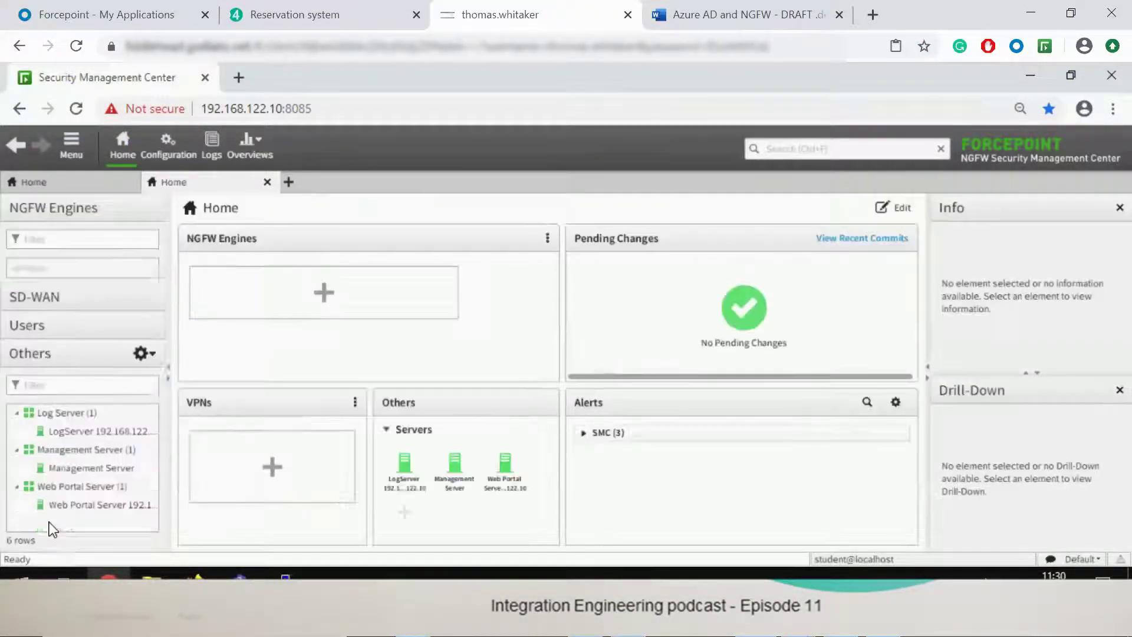
pyautogui.rightClick(61, 413)
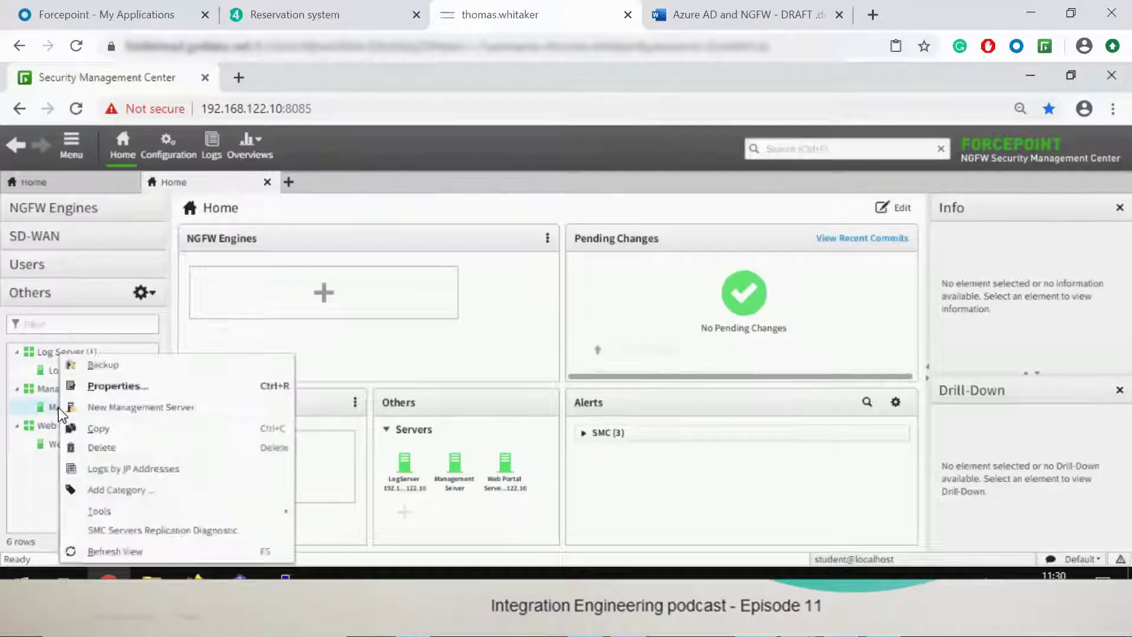
pyautogui.click(95, 386)
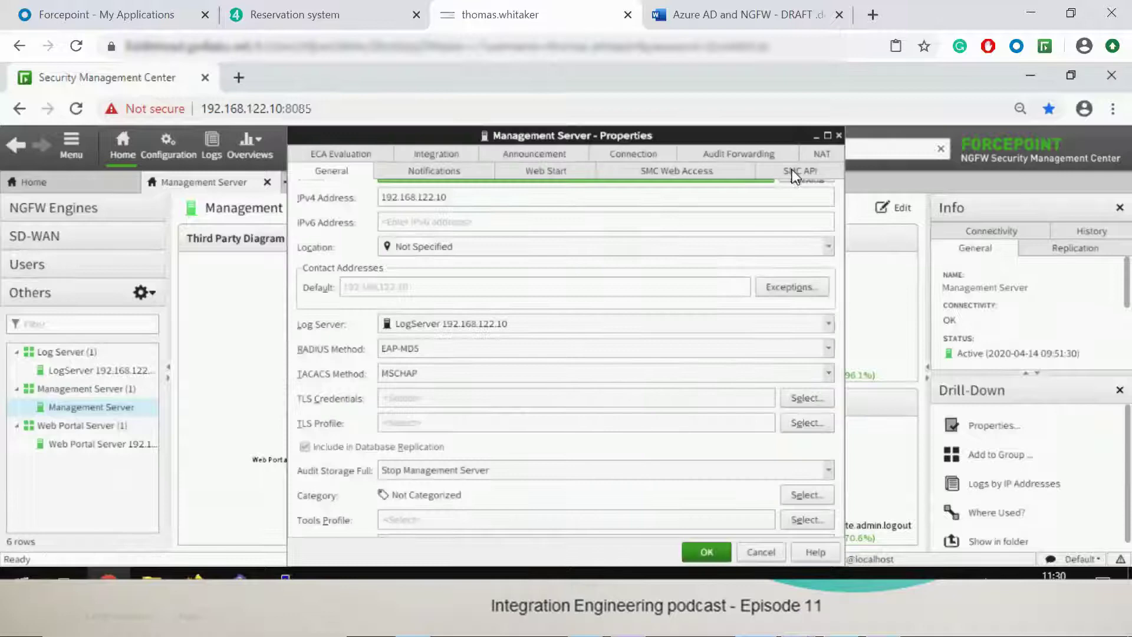
pyautogui.click(793, 170)
pyautogui.click(331, 200)
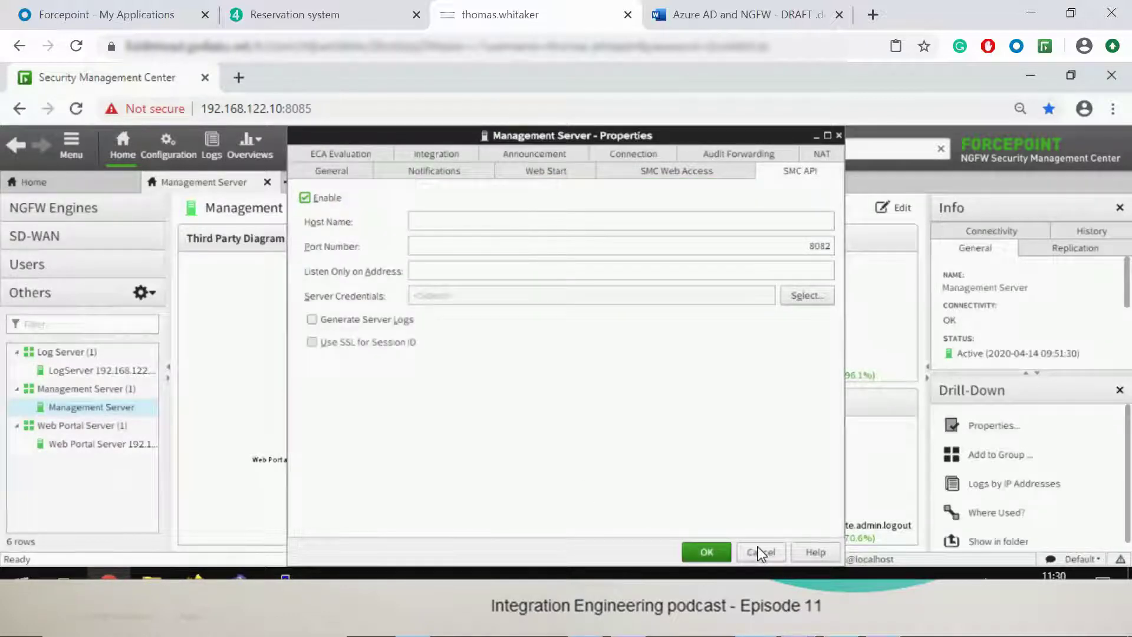
pyautogui.click(706, 550)
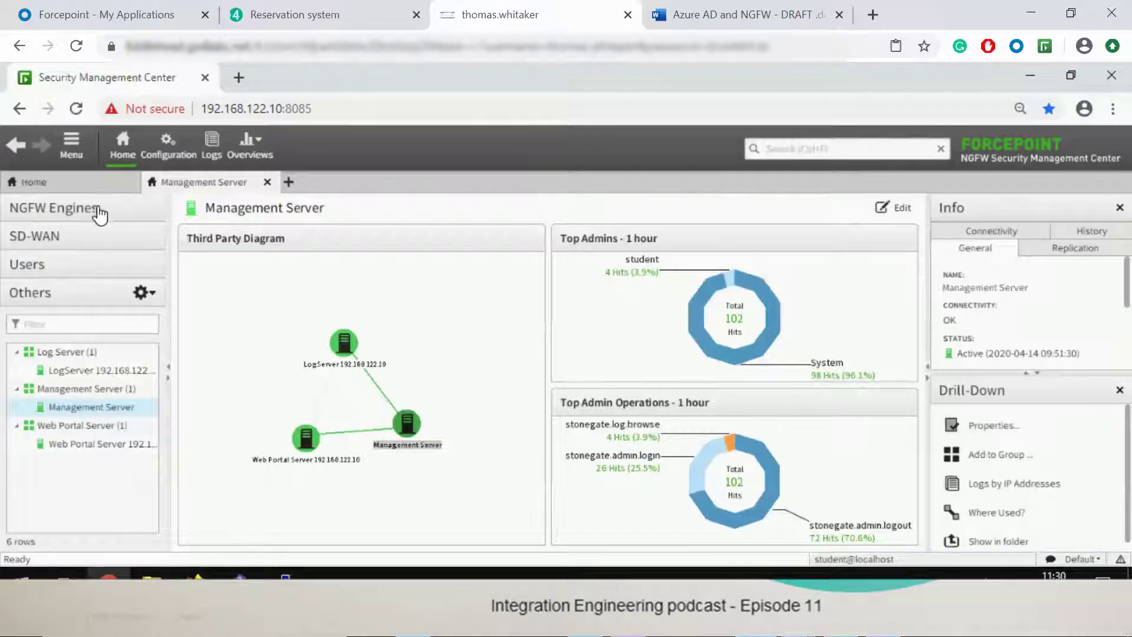
# Step: Open the API Clients list under Configuration > Administration > Access Rights
pyautogui.click(151, 154)
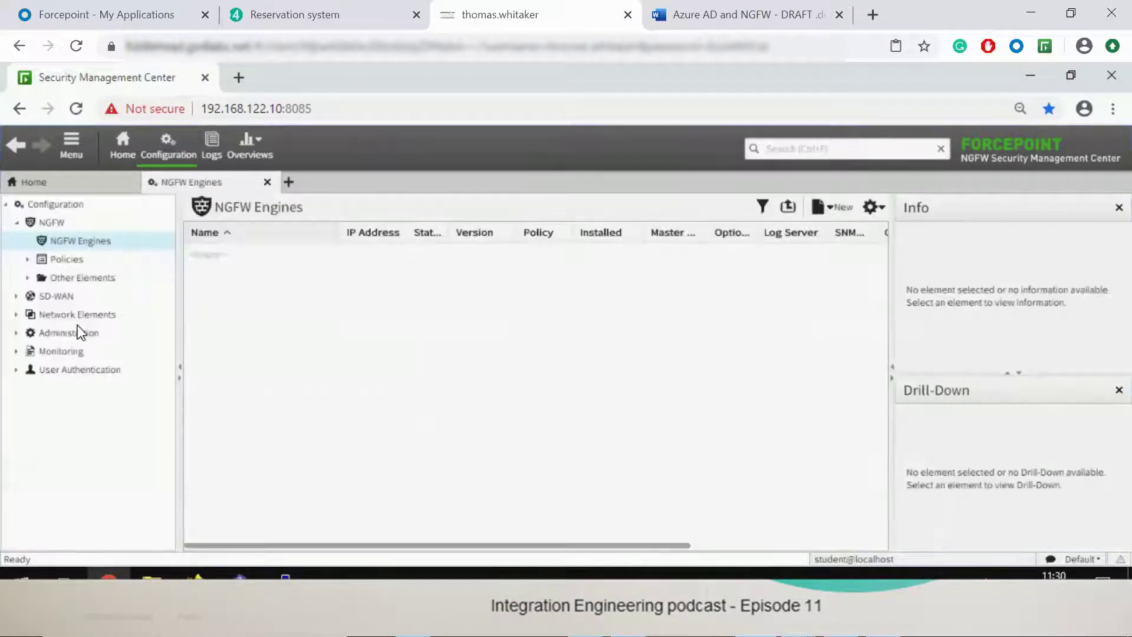
pyautogui.click(72, 334)
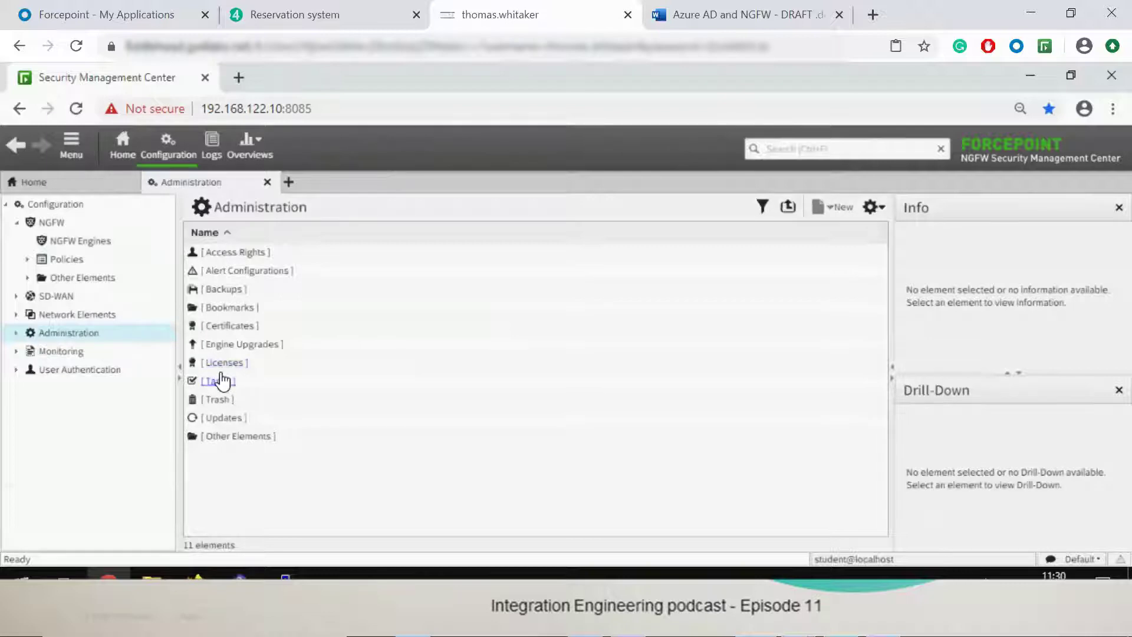
pyautogui.doubleClick(231, 255)
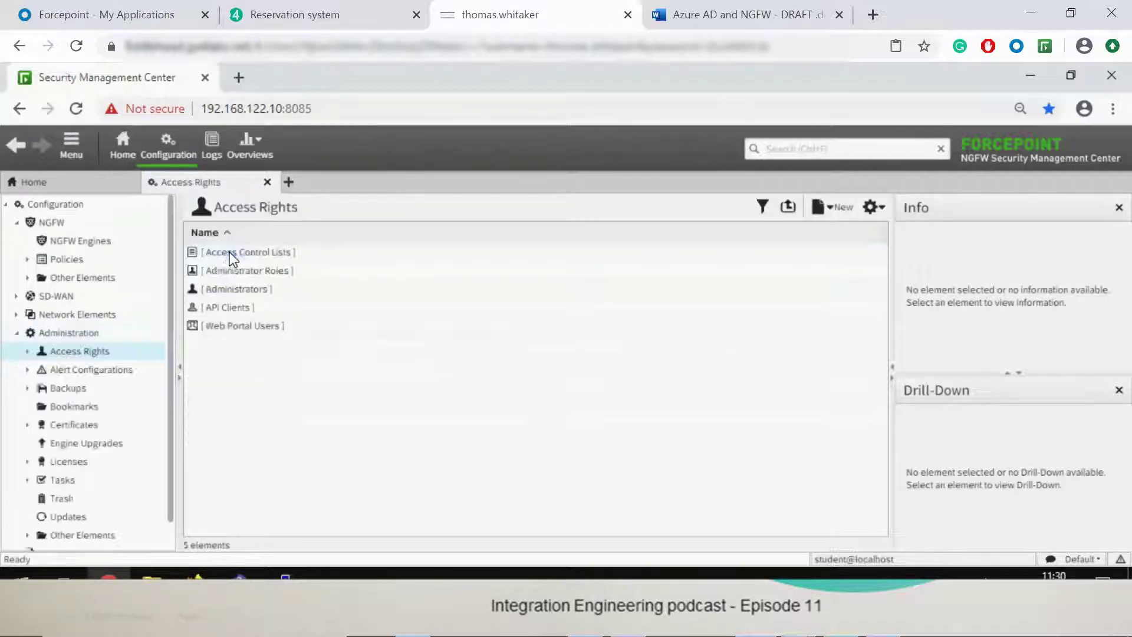
pyautogui.doubleClick(226, 308)
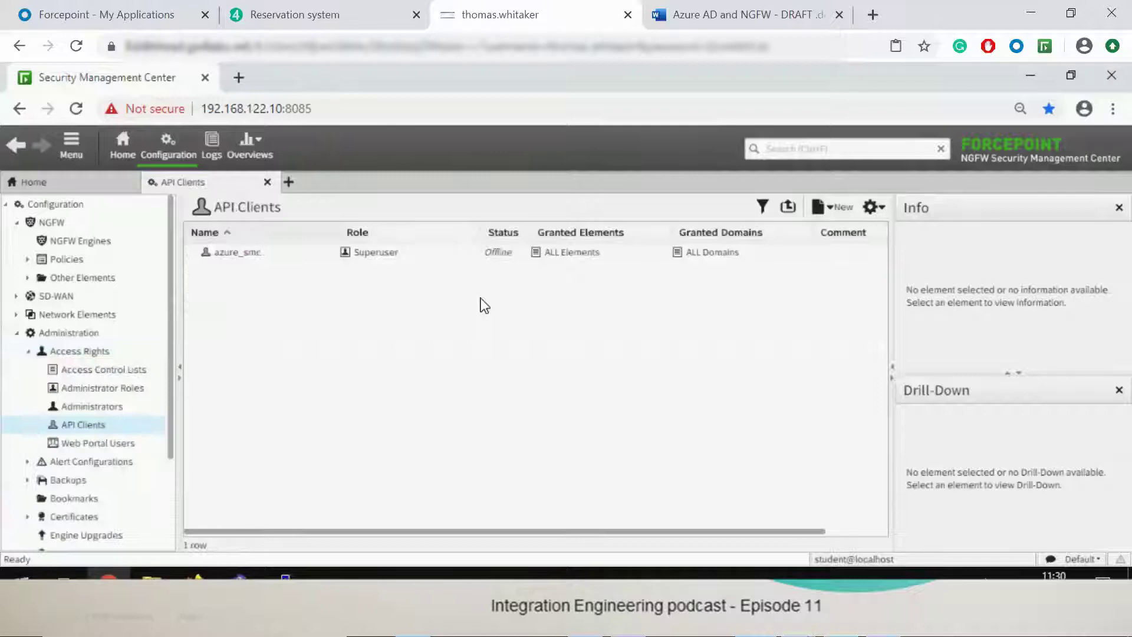
# Step: Draft a new API client with Unrestricted Permissions, select its authentication key, then discard it
pyautogui.click(831, 208)
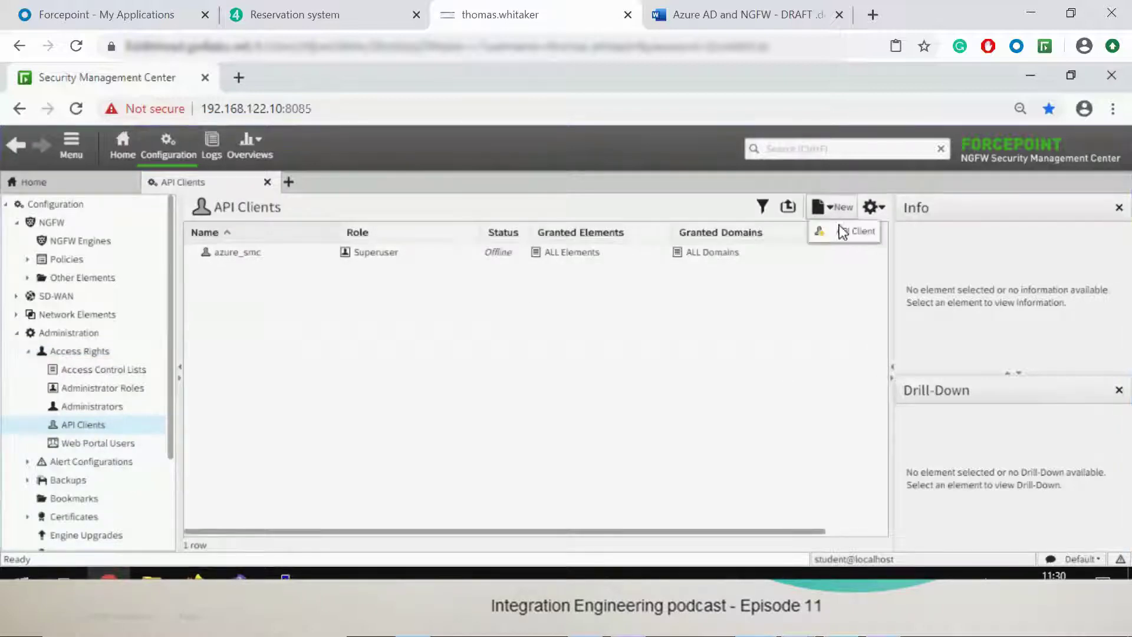
pyautogui.click(839, 229)
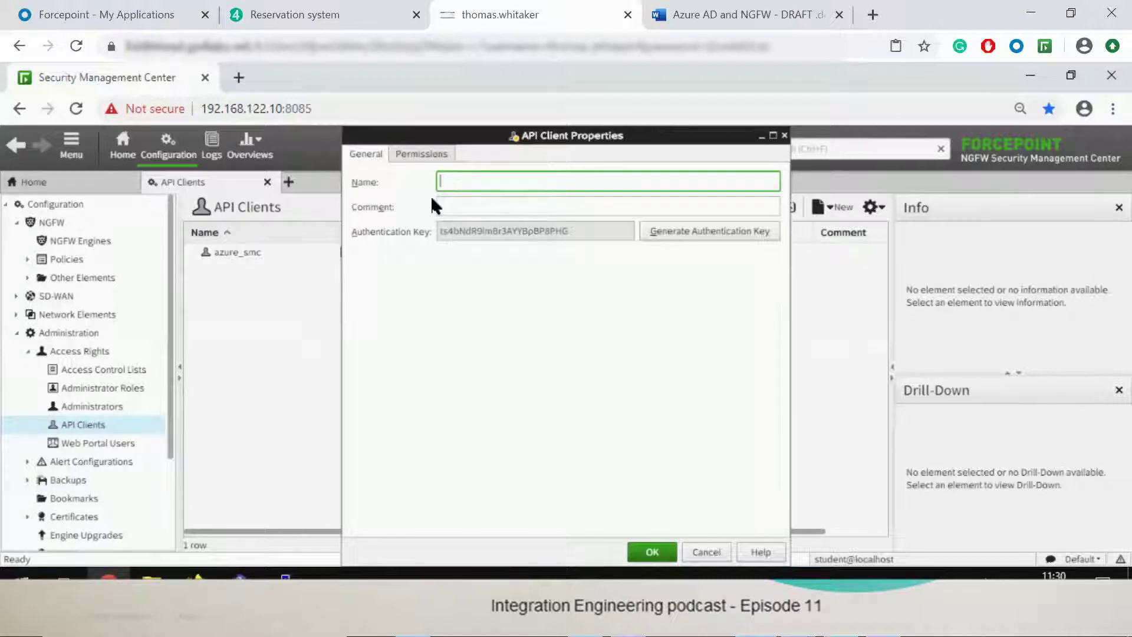
pyautogui.click(415, 155)
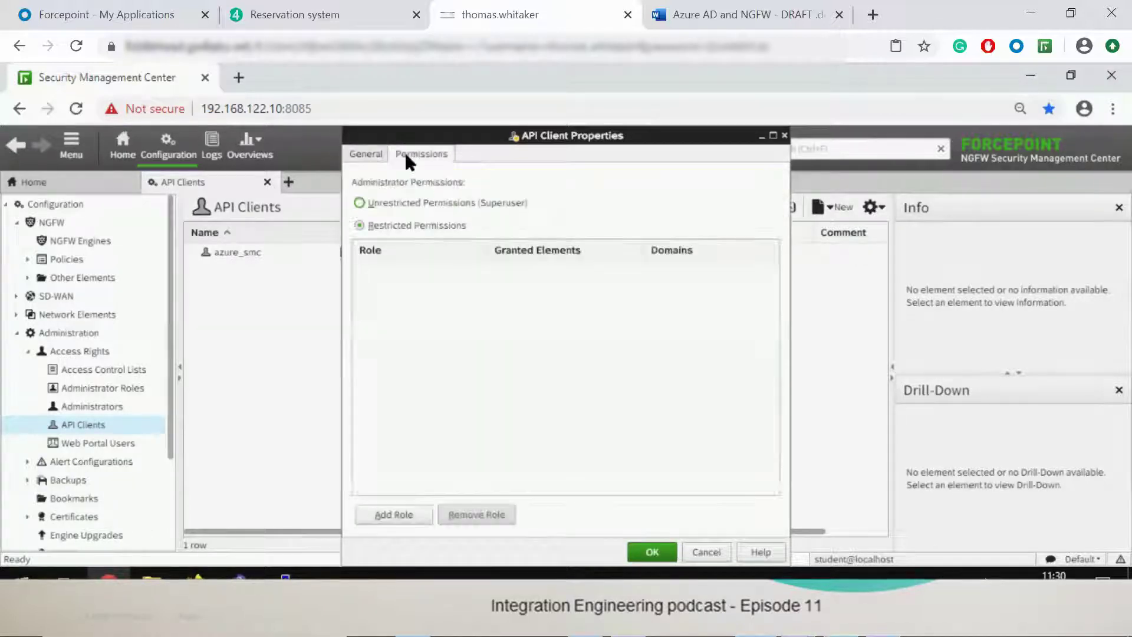
pyautogui.click(369, 202)
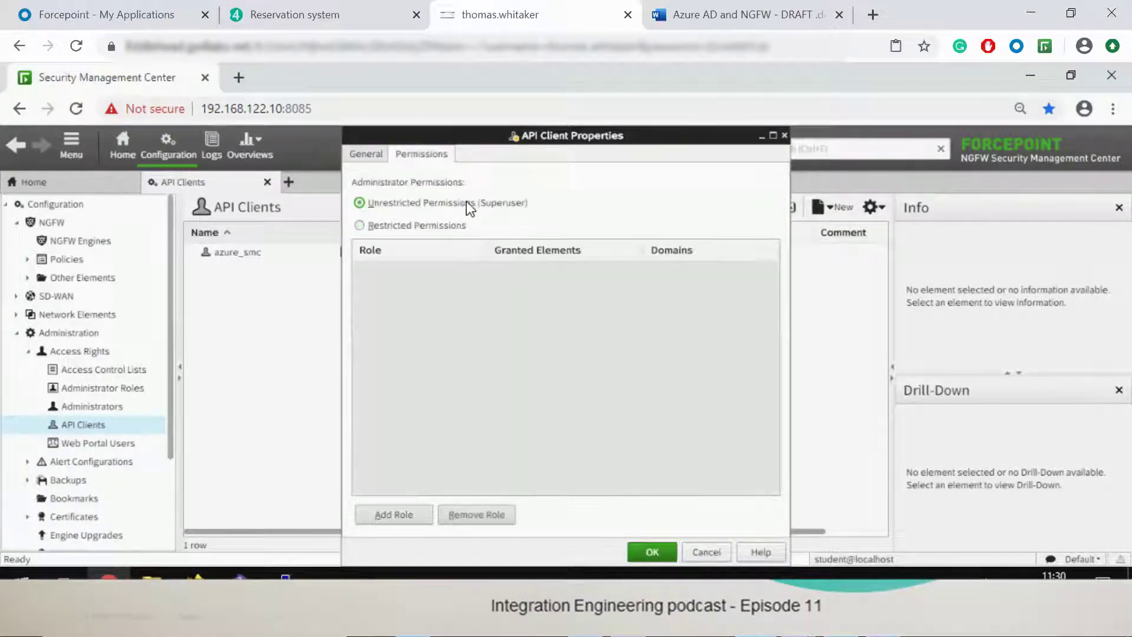
pyautogui.click(357, 155)
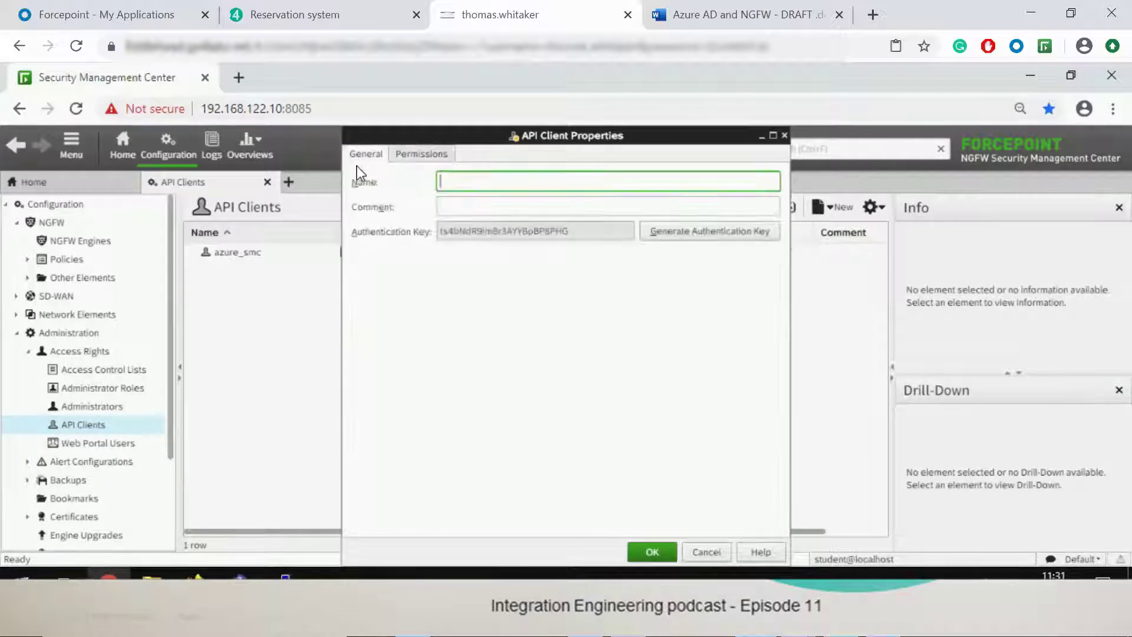
pyautogui.moveTo(570, 236); pyautogui.dragTo(434, 232)
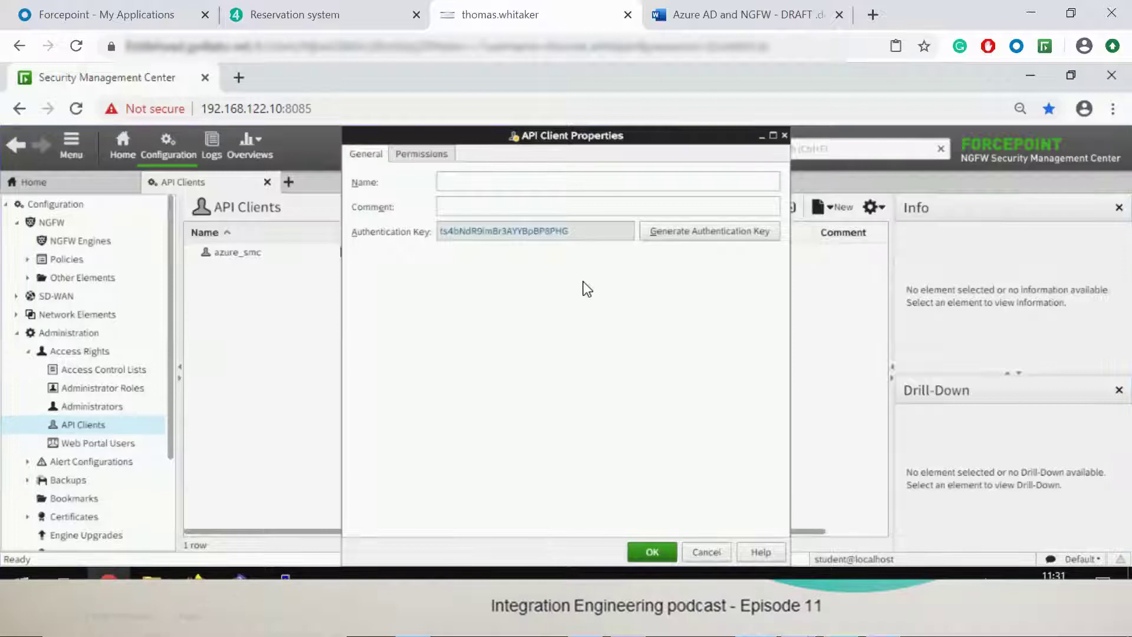
pyautogui.click(709, 552)
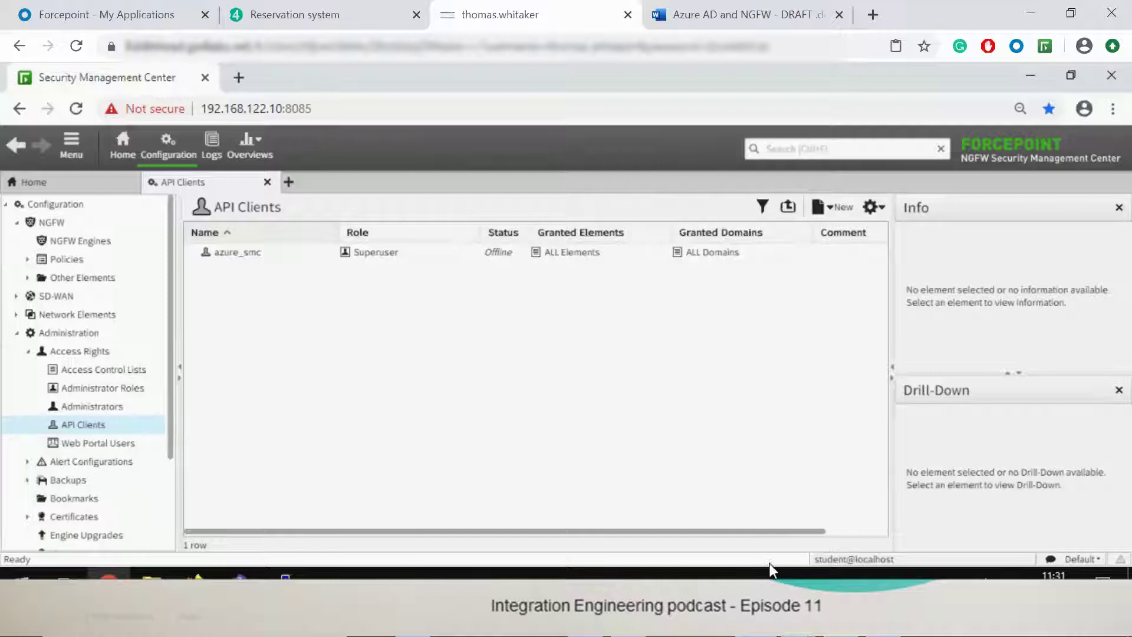
# Step: On the Ubuntu VM, start adding a non-gallery application under Azure AD Enterprise applications
pyautogui.moveTo(799, 575)
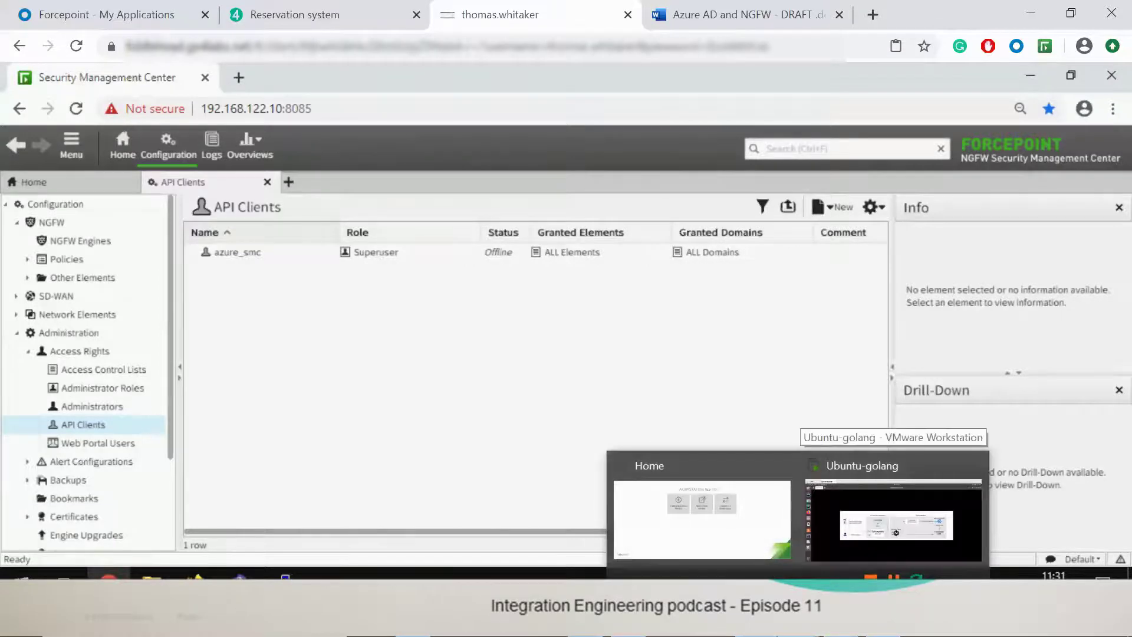
pyautogui.click(893, 519)
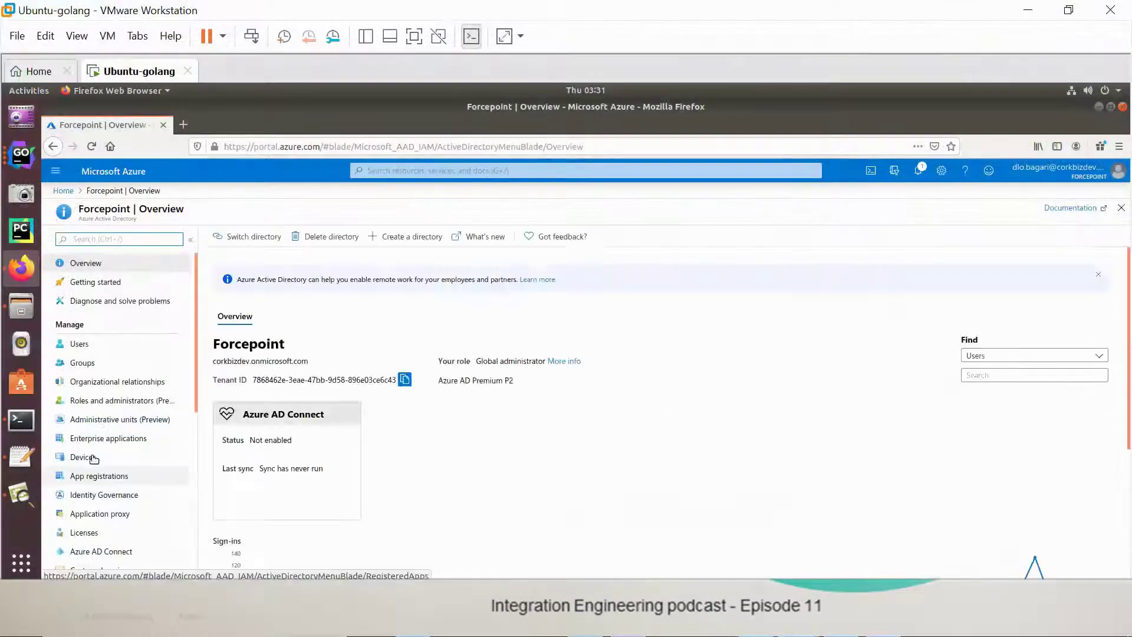
pyautogui.click(85, 439)
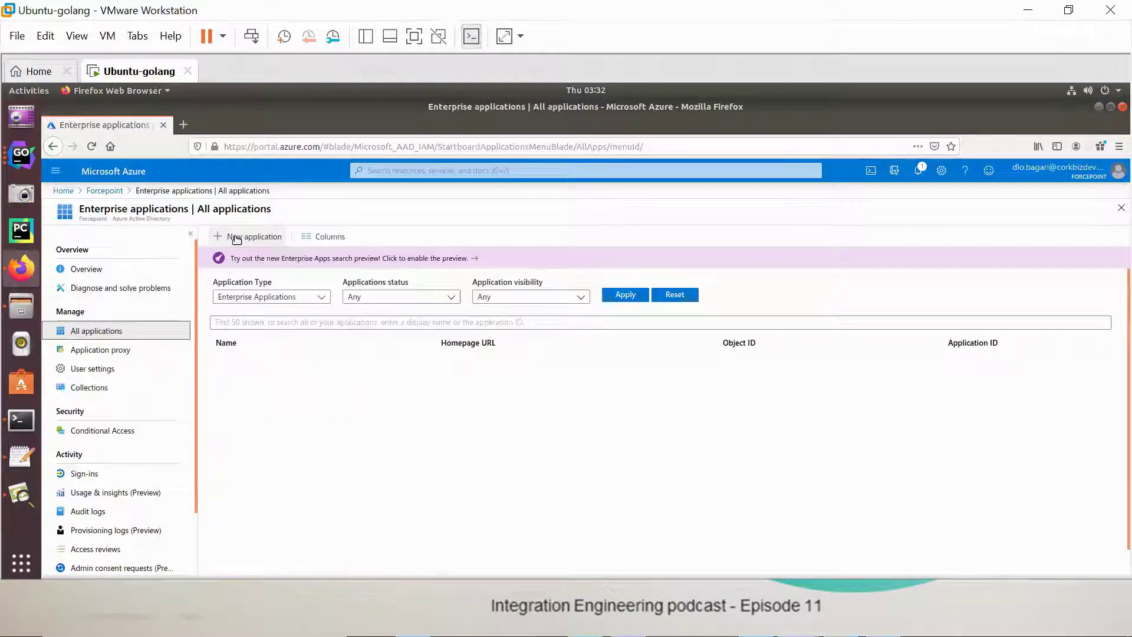
pyautogui.click(236, 238)
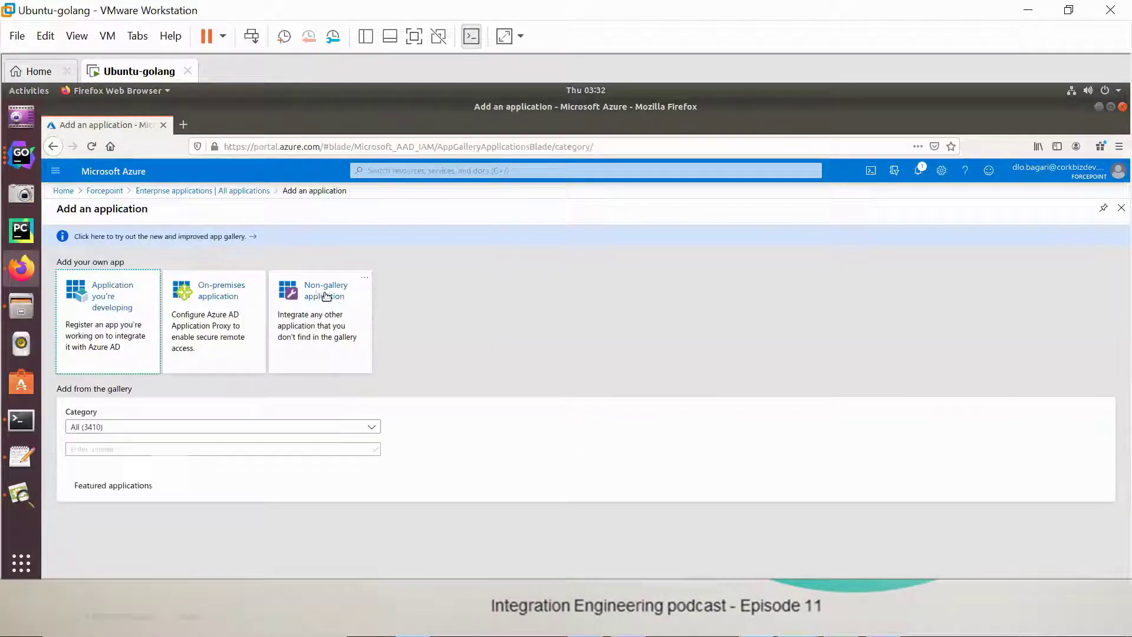
pyautogui.click(326, 296)
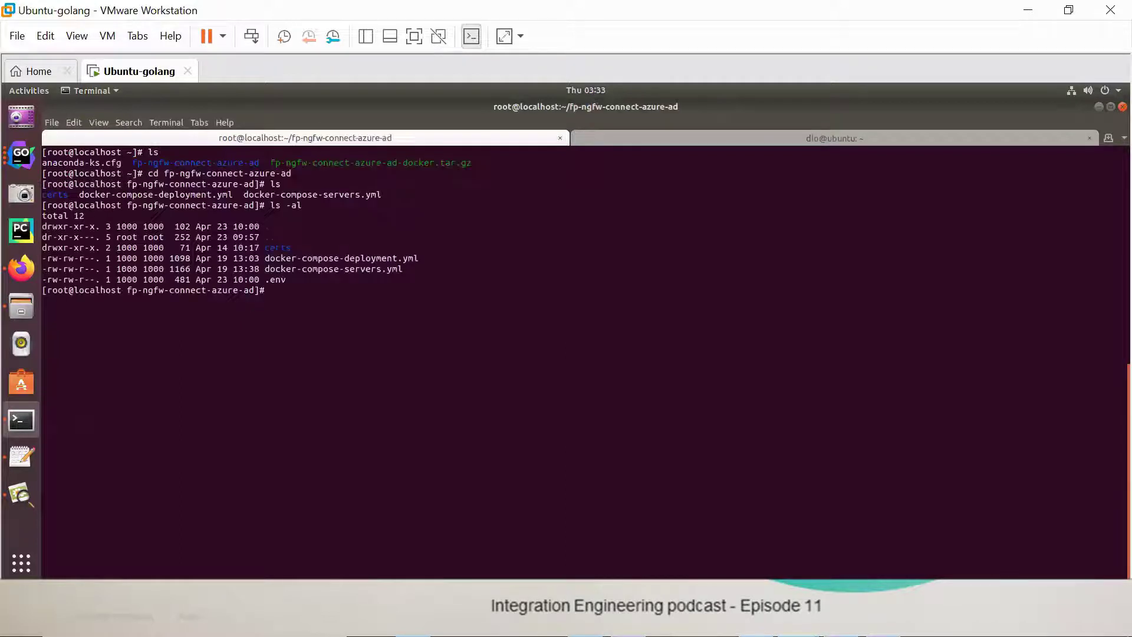
# Step: Review the fp-ngfw-connect-azure-ad files in the terminal and save the .env file with :wq
pyautogui.doubleClick(276, 260)
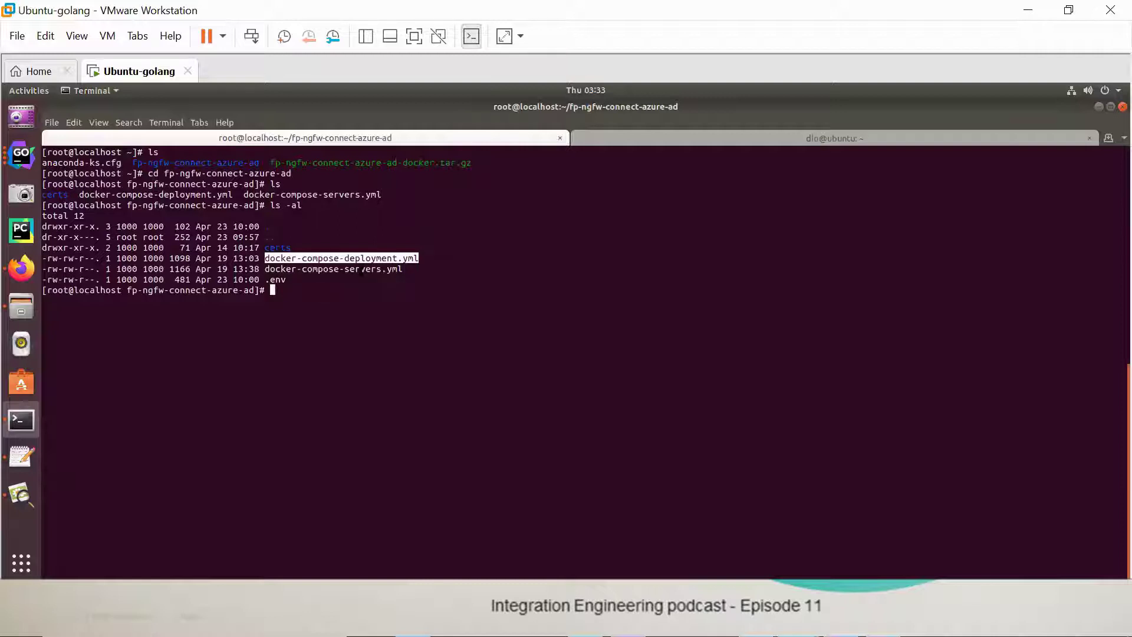
pyautogui.click(265, 282)
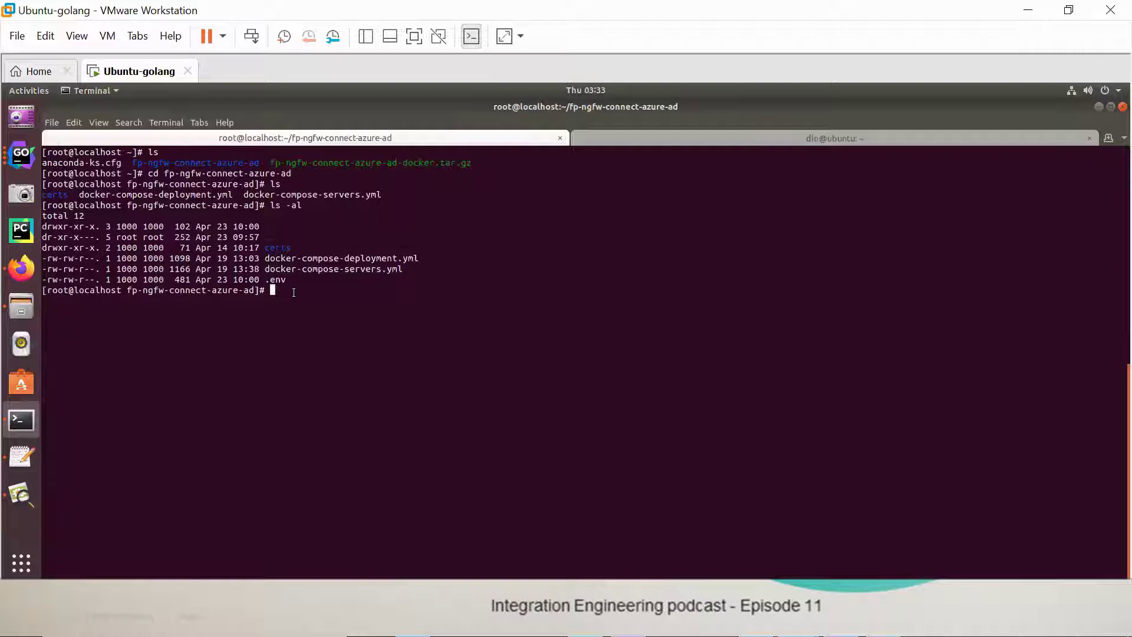
pyautogui.write(':wq')
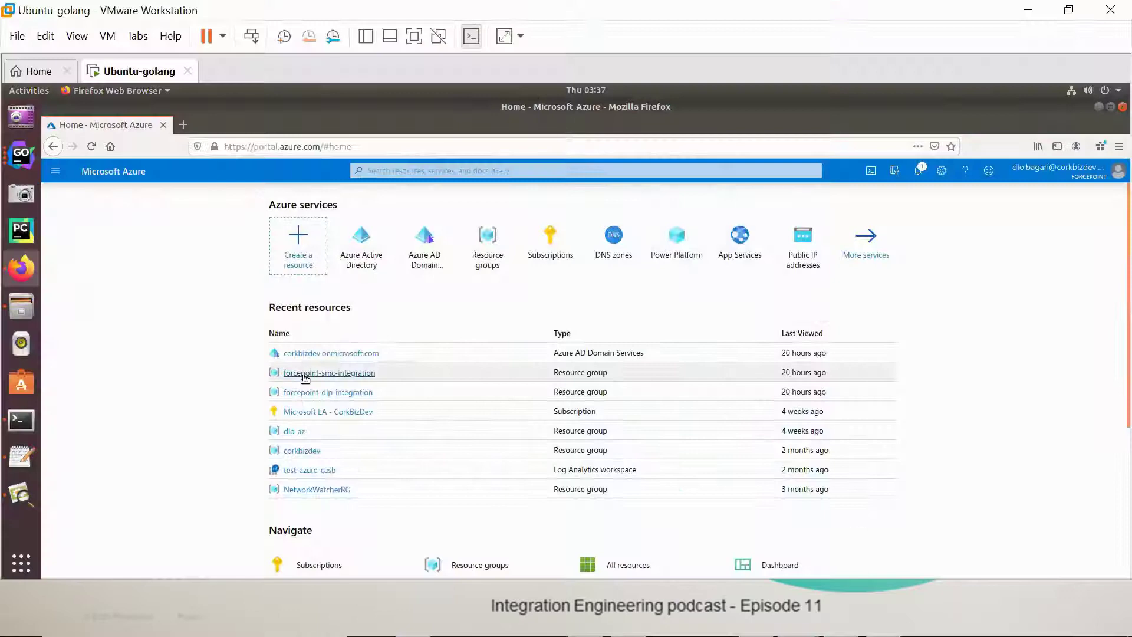
# Step: Open Secure LDAP settings for the corkbizdev.onmicrosoft.com domain services in forcepoint-smc-integration
pyautogui.click(305, 375)
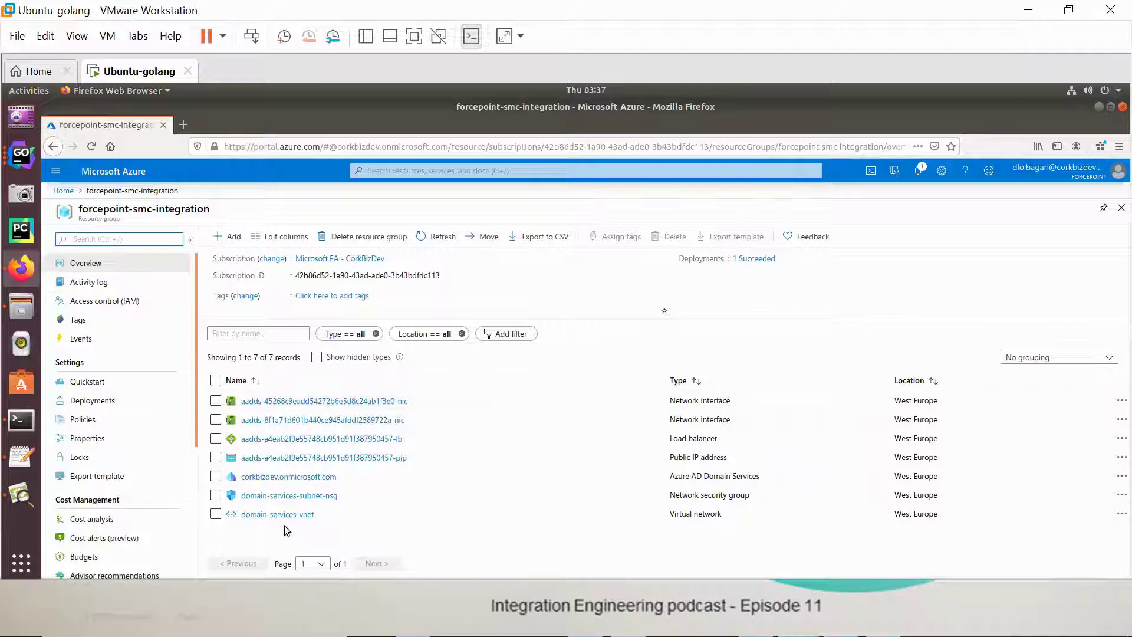
pyautogui.click(259, 476)
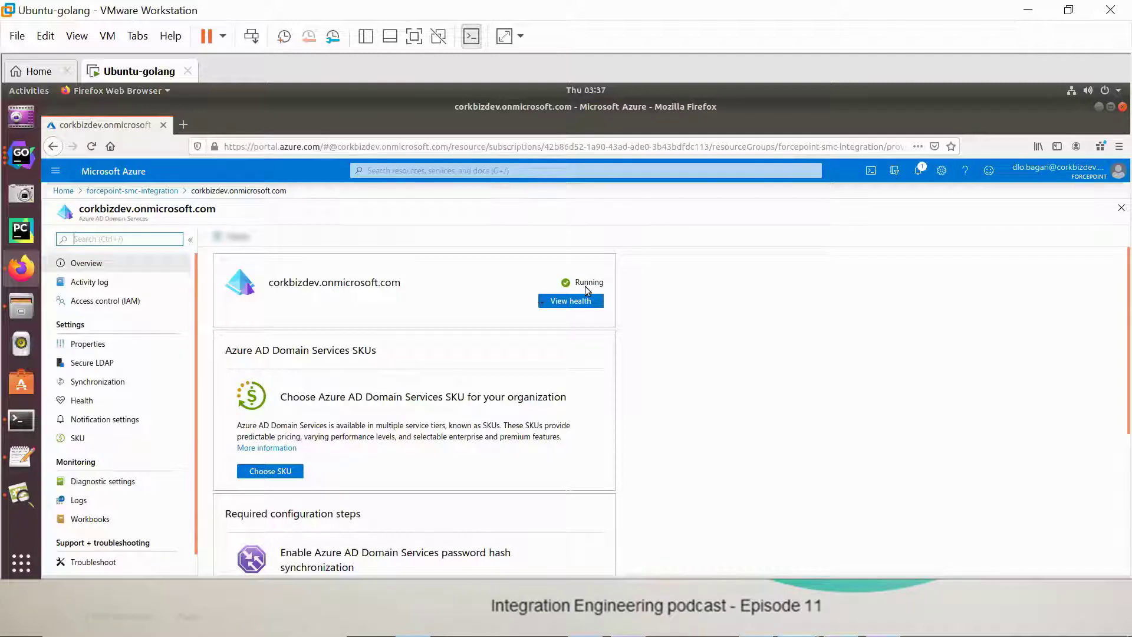
pyautogui.click(86, 362)
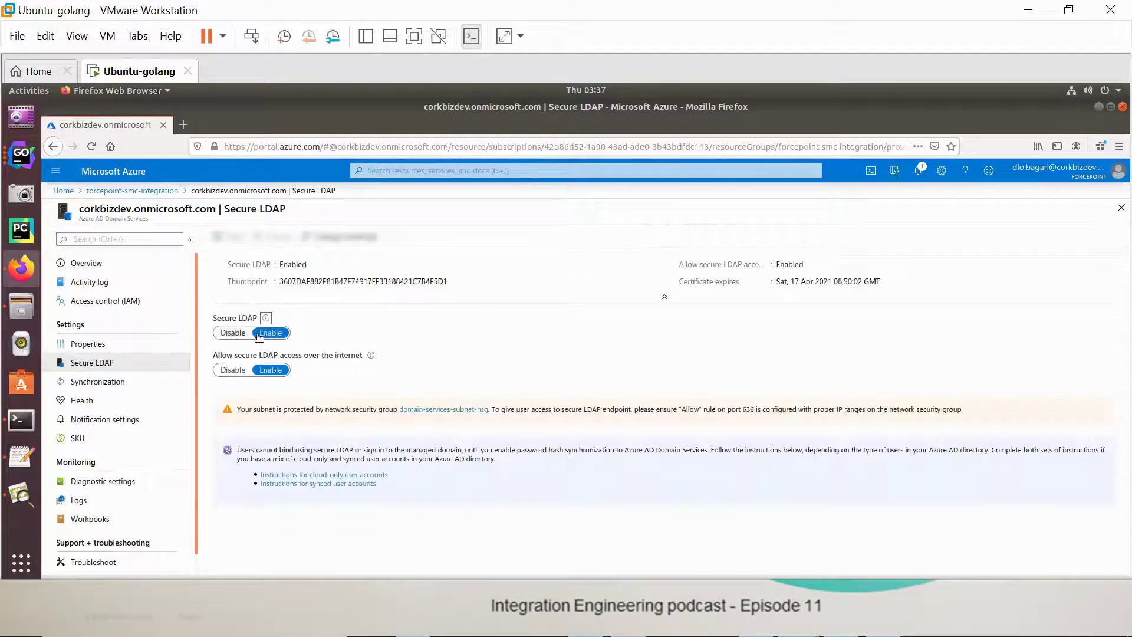
# Step: Check the inbound security rules of domain-services-subnet-nsg, then return to Azure home
pyautogui.click(443, 409)
pyautogui.scroll(-2, 418, 357)
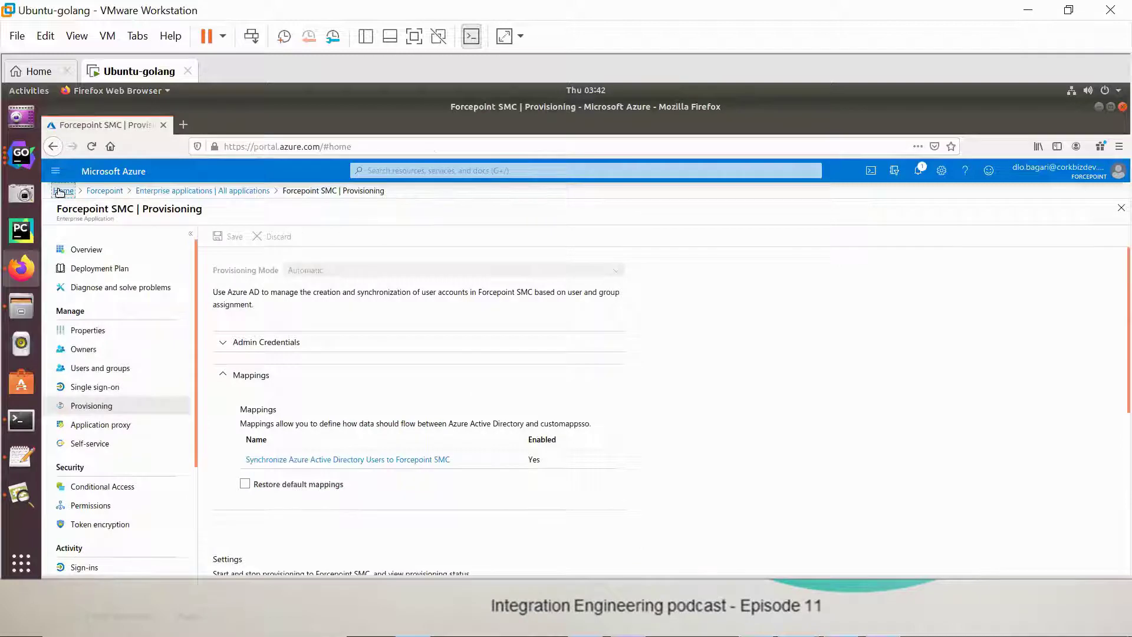
pyautogui.click(59, 191)
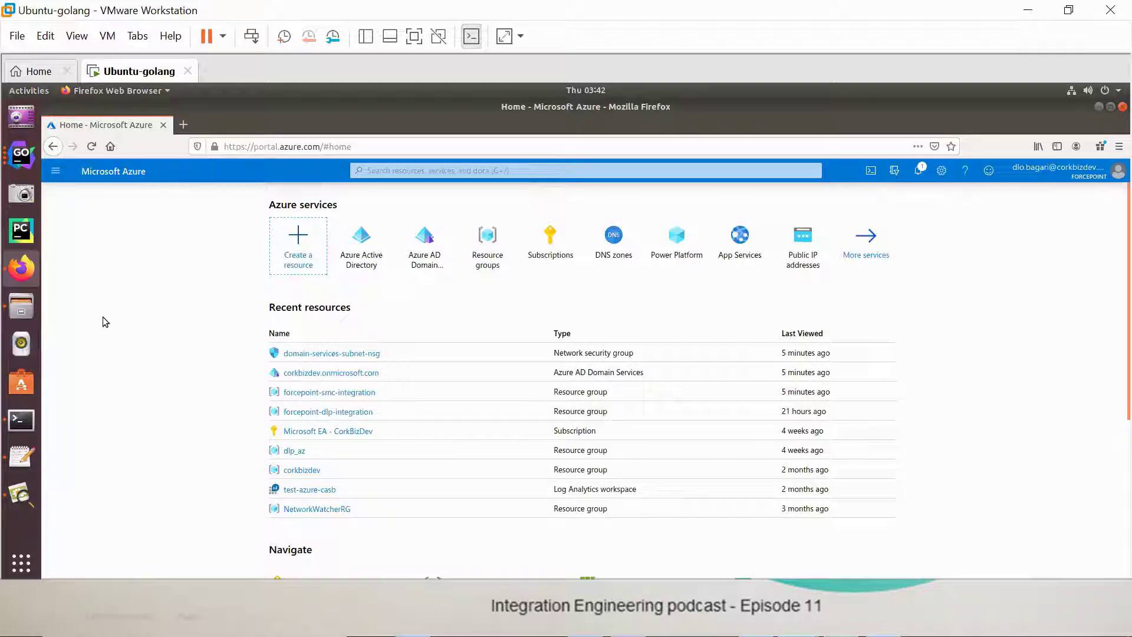
# Step: Browse the Forcepoint directory's groups, including Superuser, Operator, Viewer and risk_level_1 to risk_level_5
pyautogui.click(357, 260)
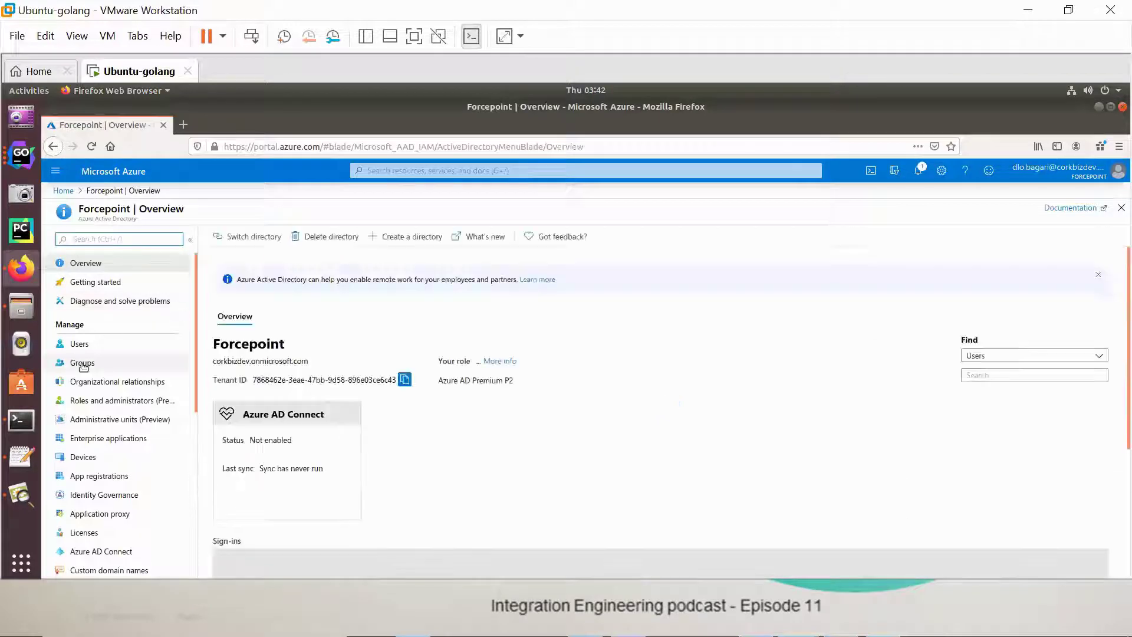
pyautogui.click(83, 365)
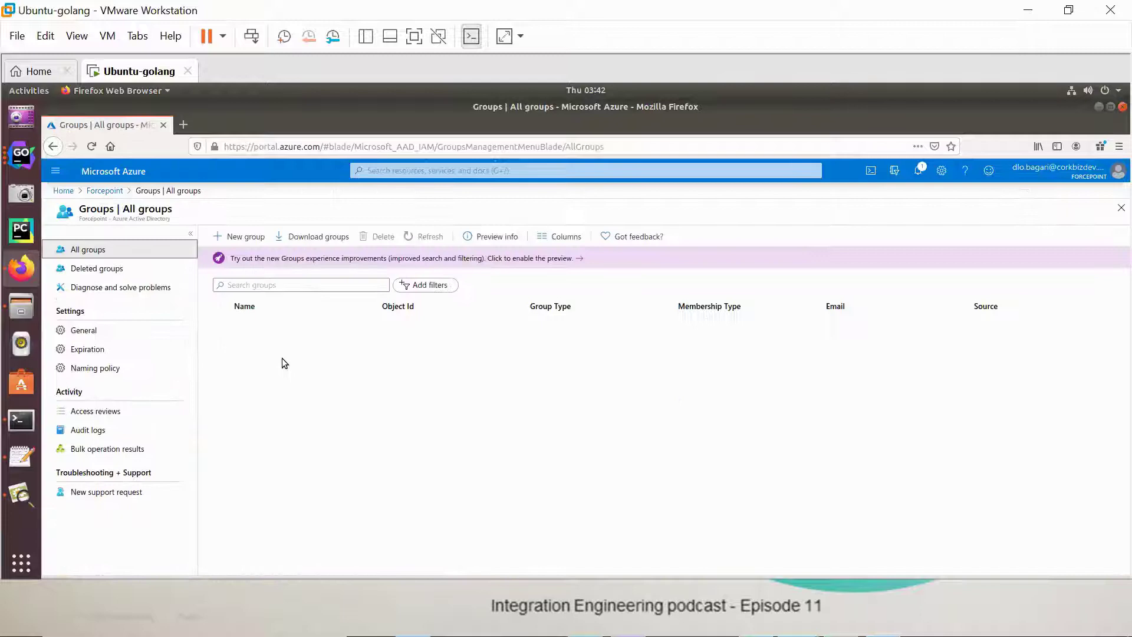
pyautogui.scroll(-3, 301, 366)
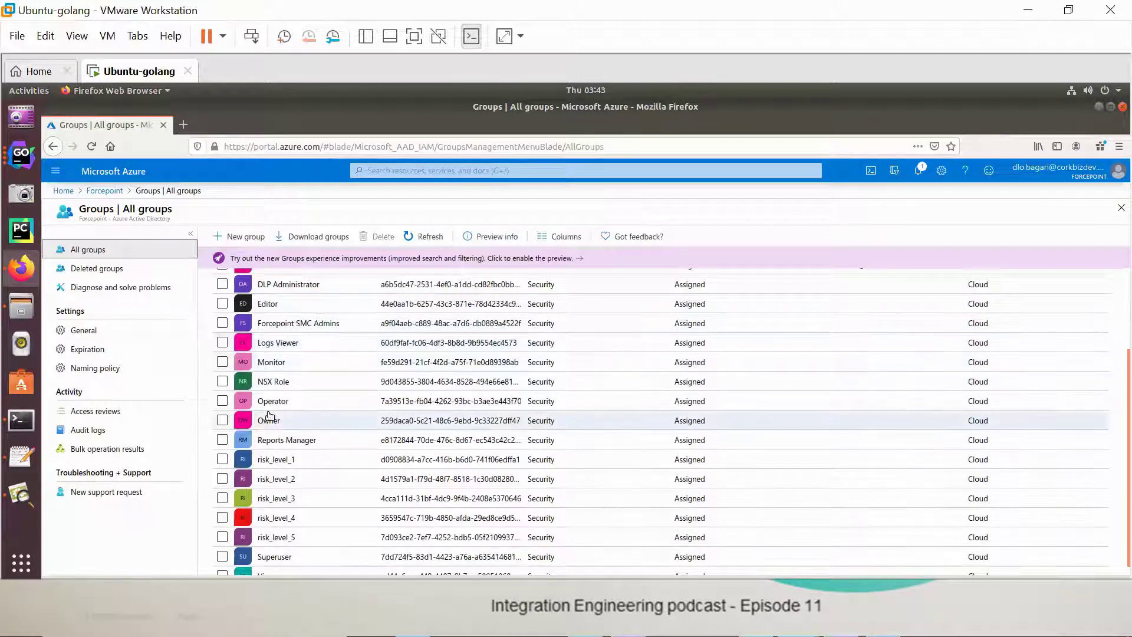
pyautogui.scroll(-1, 289, 431)
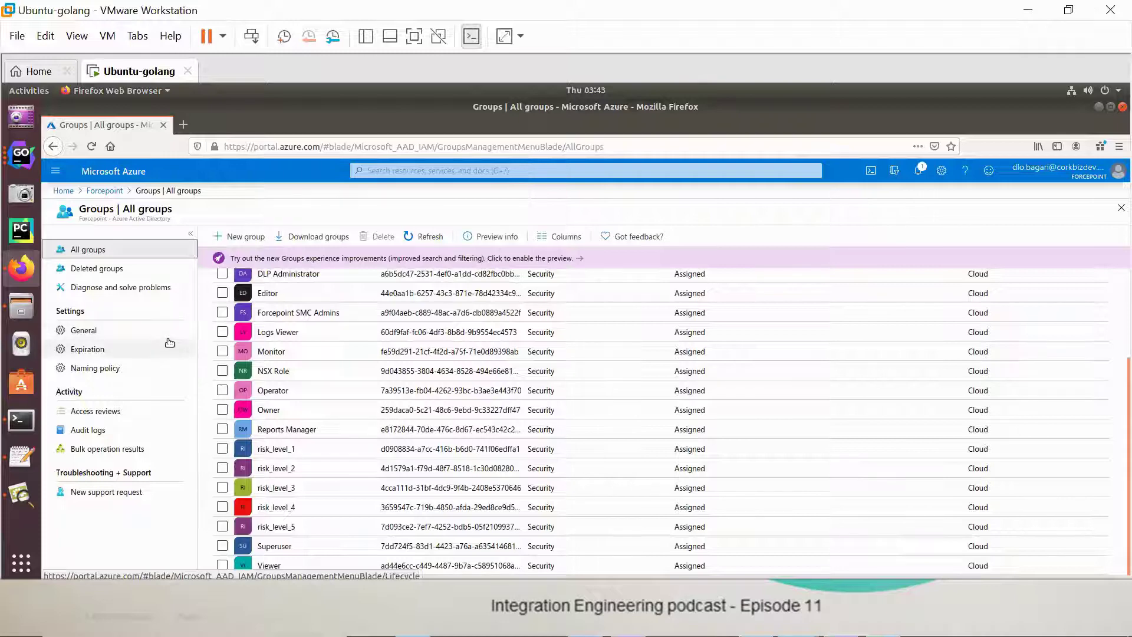
# Step: Review the four users assigned to the Forcepoint SMC app, then return to the host's SMC window
pyautogui.hotkey('alt', 'Left')
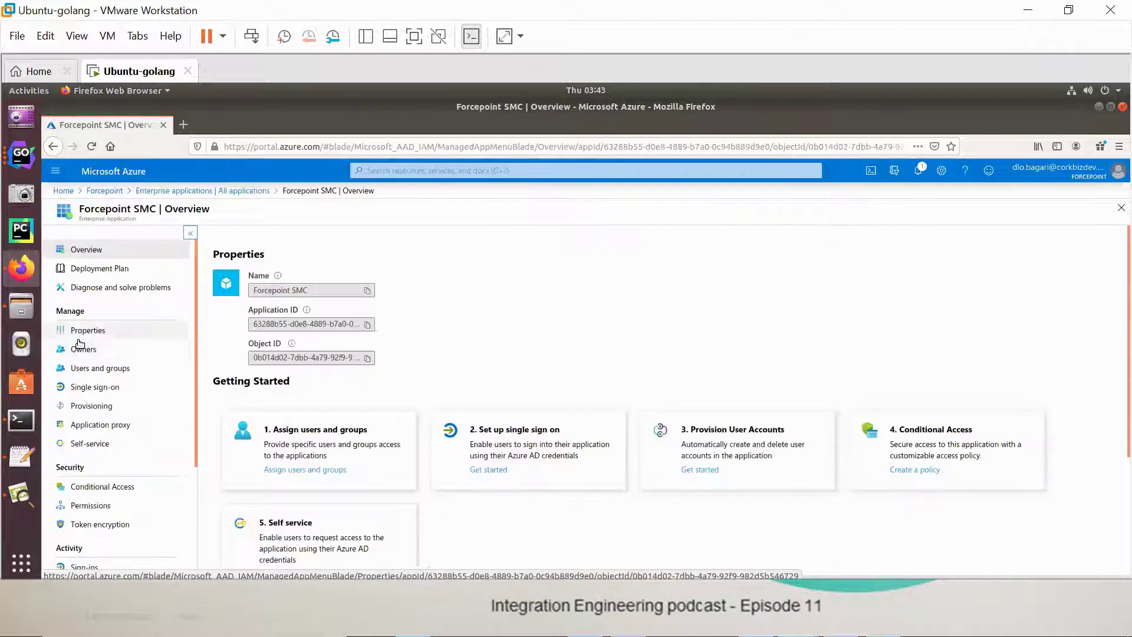
pyautogui.click(97, 367)
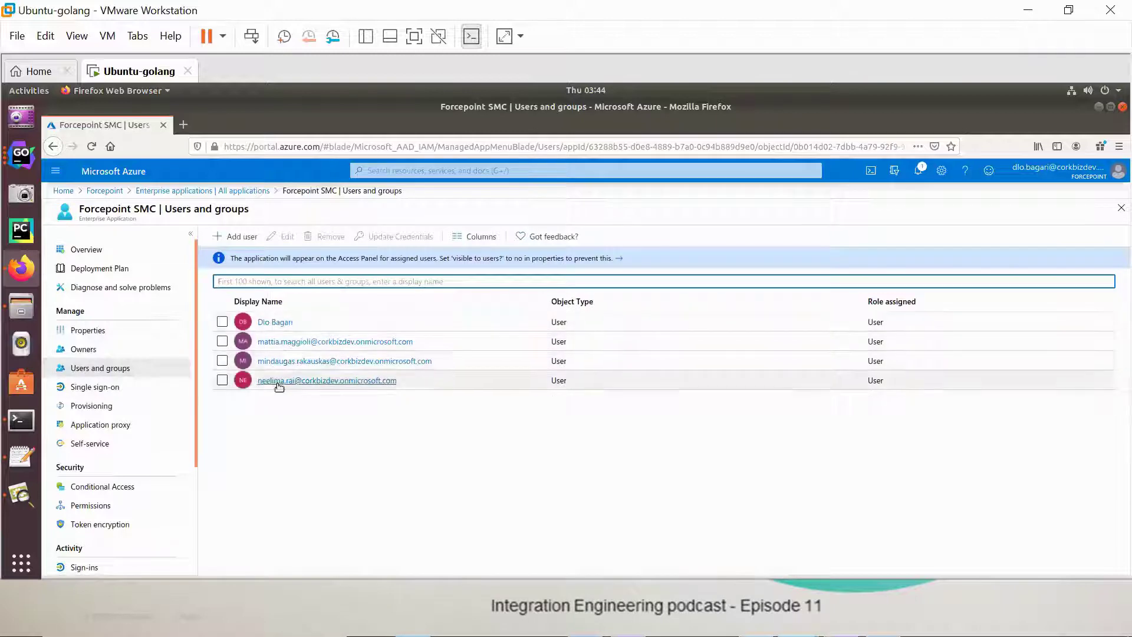
pyautogui.hotkey('alt', 'Tab')
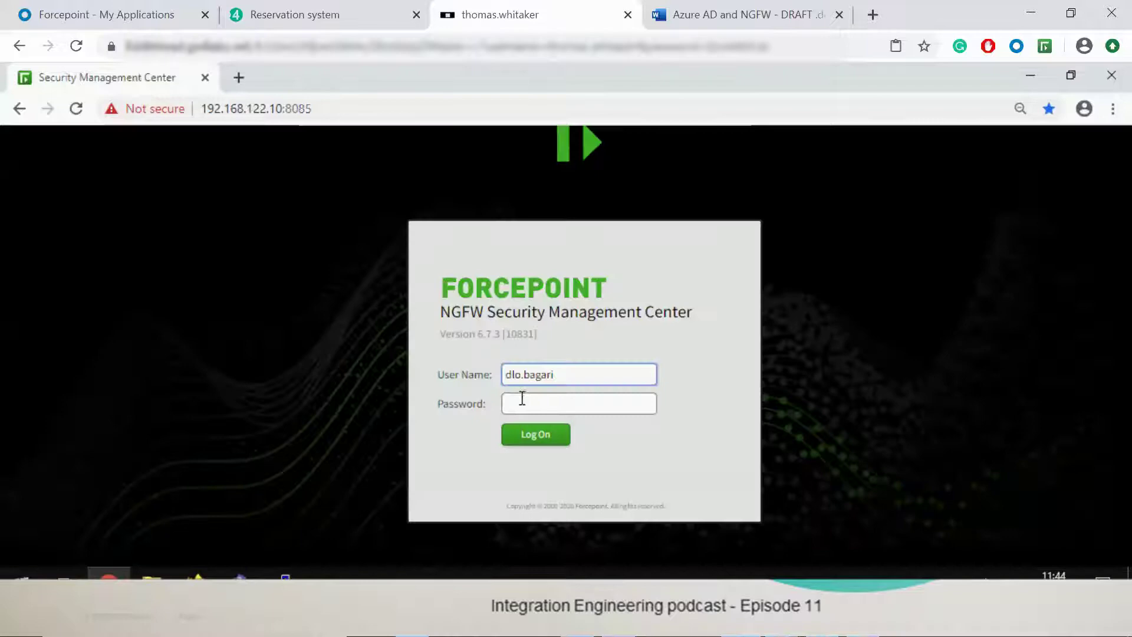
# Step: Log on to SMC with the LDAP administrator's password, then close the SMC client
pyautogui.click(521, 399)
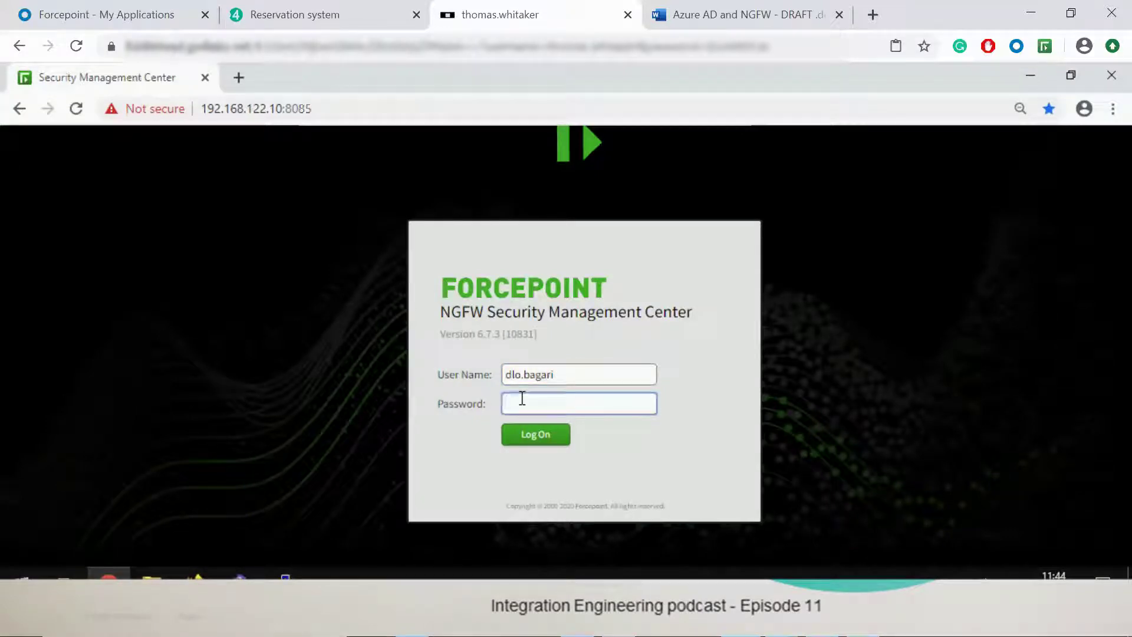
pyautogui.write('***********')
pyautogui.press('Return')
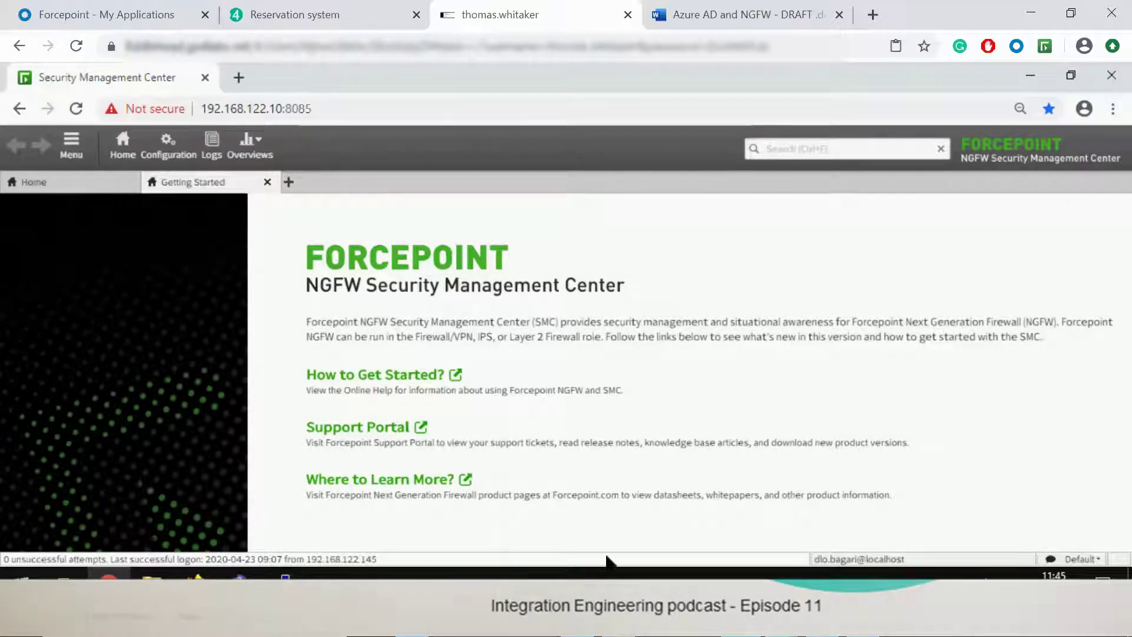
pyautogui.click(1047, 79)
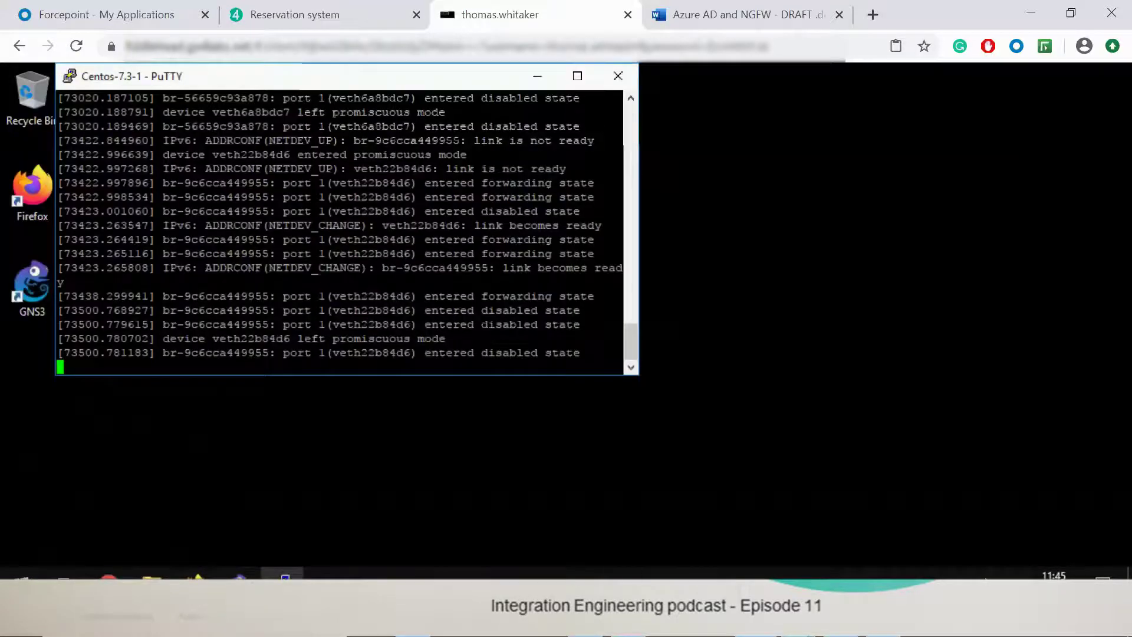
# Step: Bring the Ubuntu VM showing the Forcepoint SMC Provisioning page back to the front
pyautogui.moveTo(755, 583)
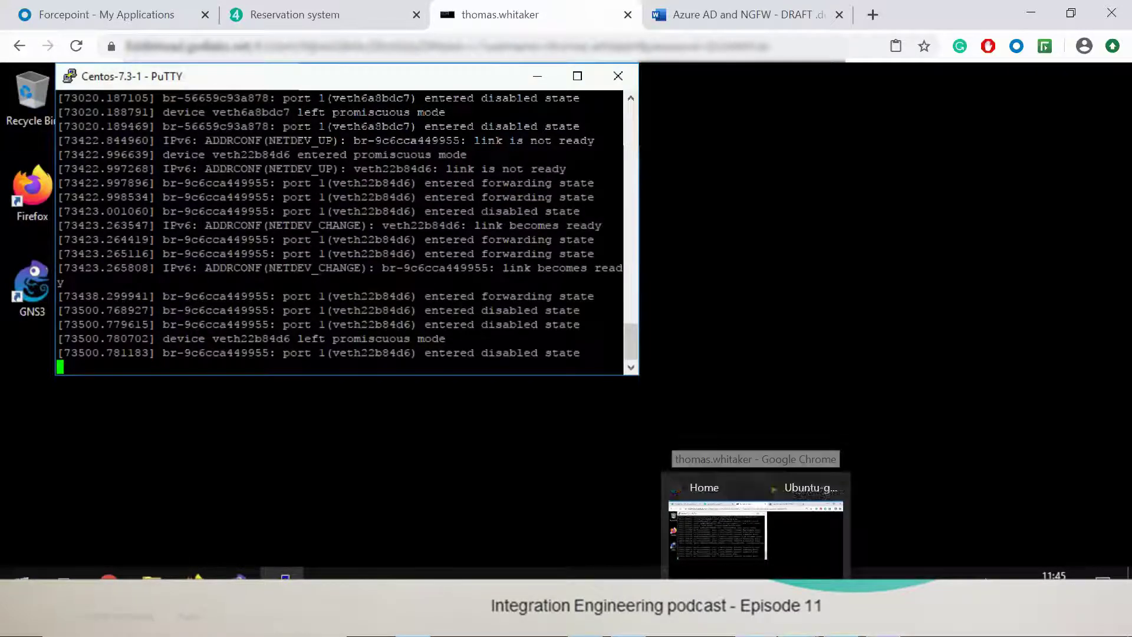
pyautogui.click(822, 551)
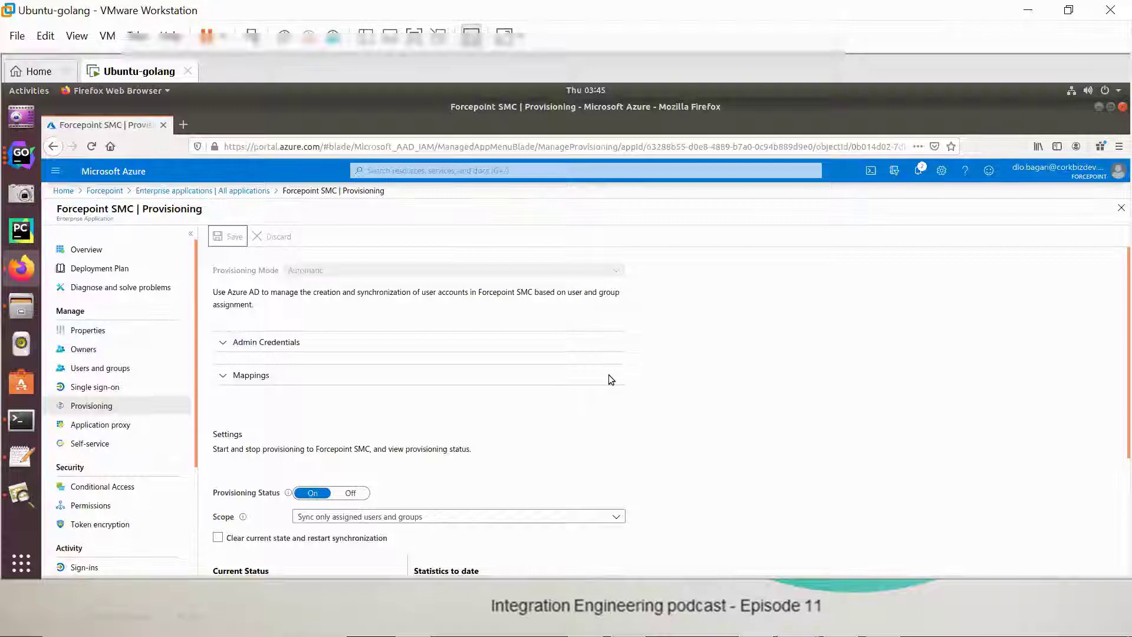
# Step: Open myapplications.microsoft.com in a new tab, stay signed in, and launch the Forcepoint SMC tile
pyautogui.click(181, 124)
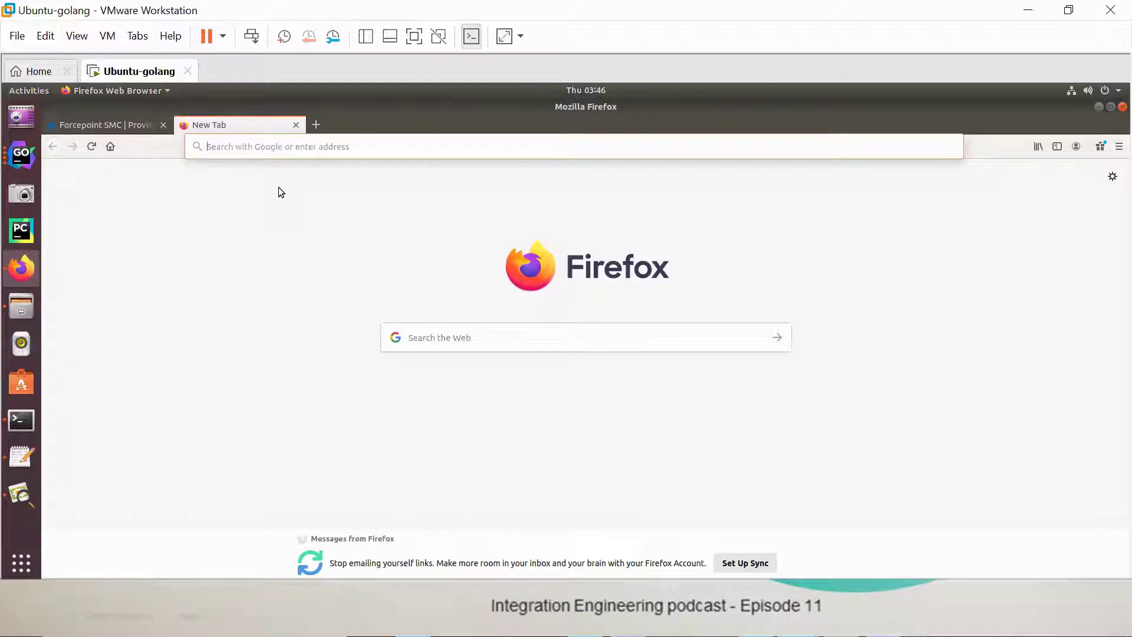
pyautogui.click(241, 145)
pyautogui.write('myapplications.microsoft.com/')
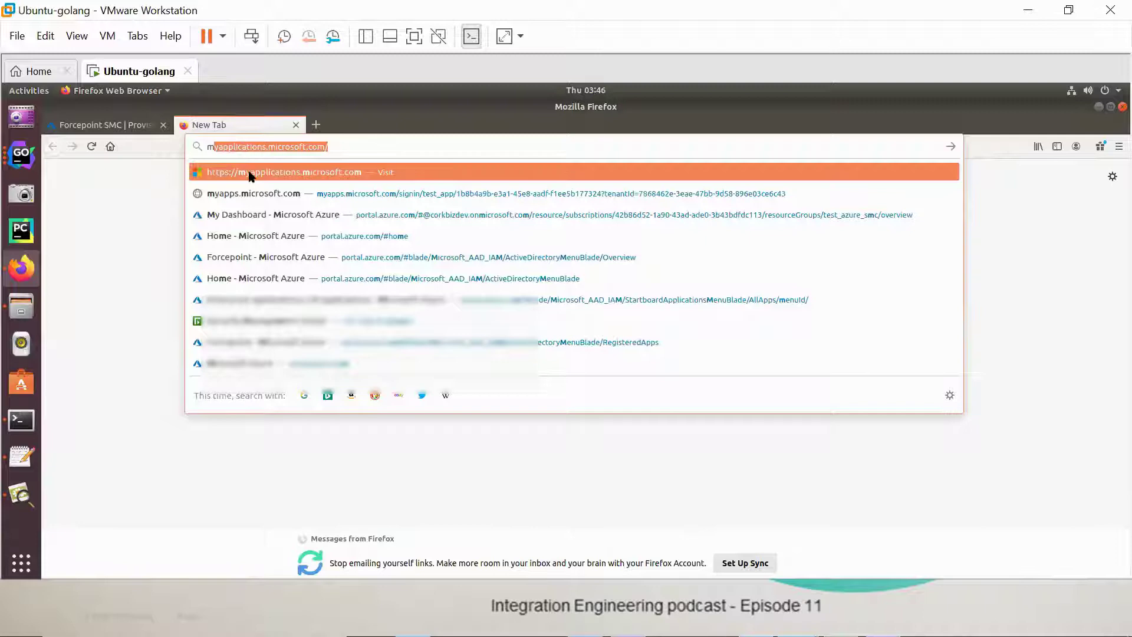
pyautogui.click(251, 173)
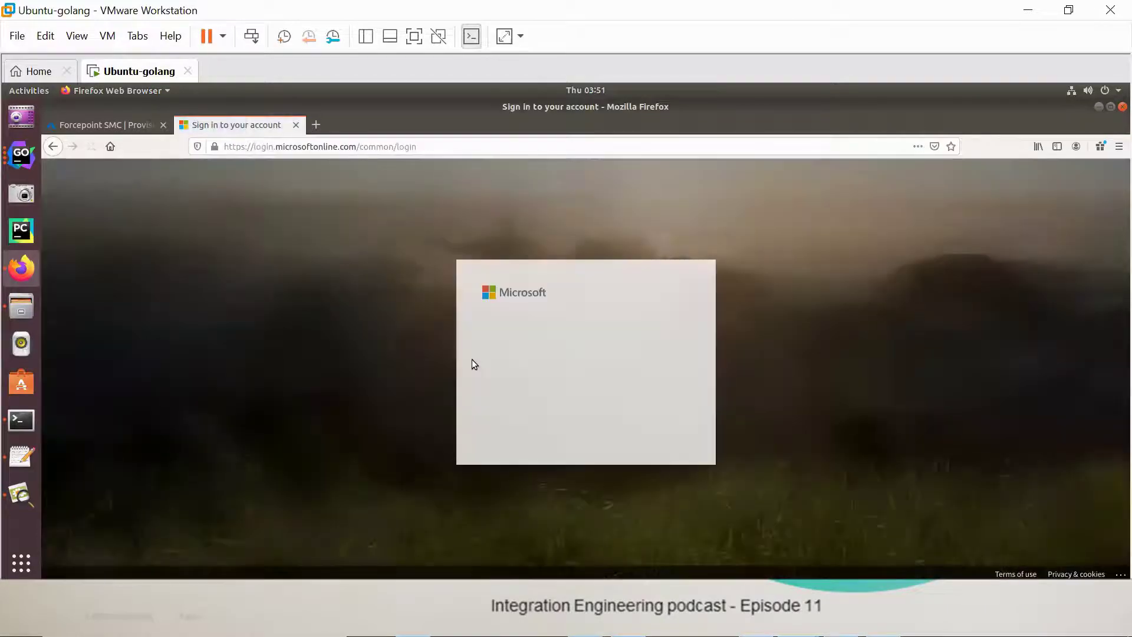
pyautogui.click(648, 436)
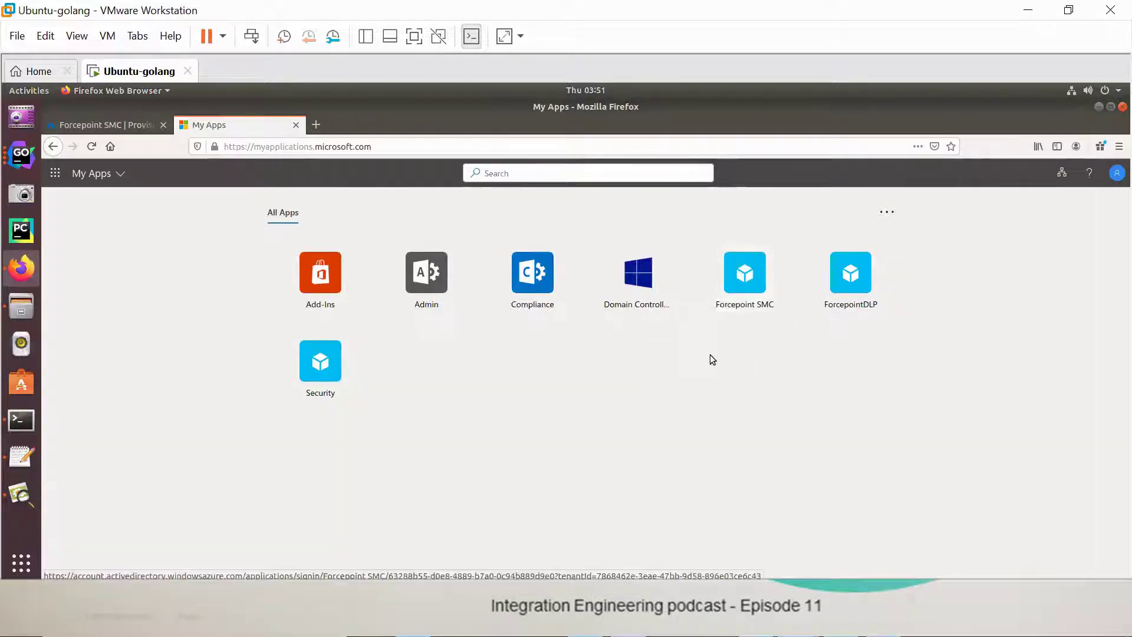
pyautogui.click(739, 282)
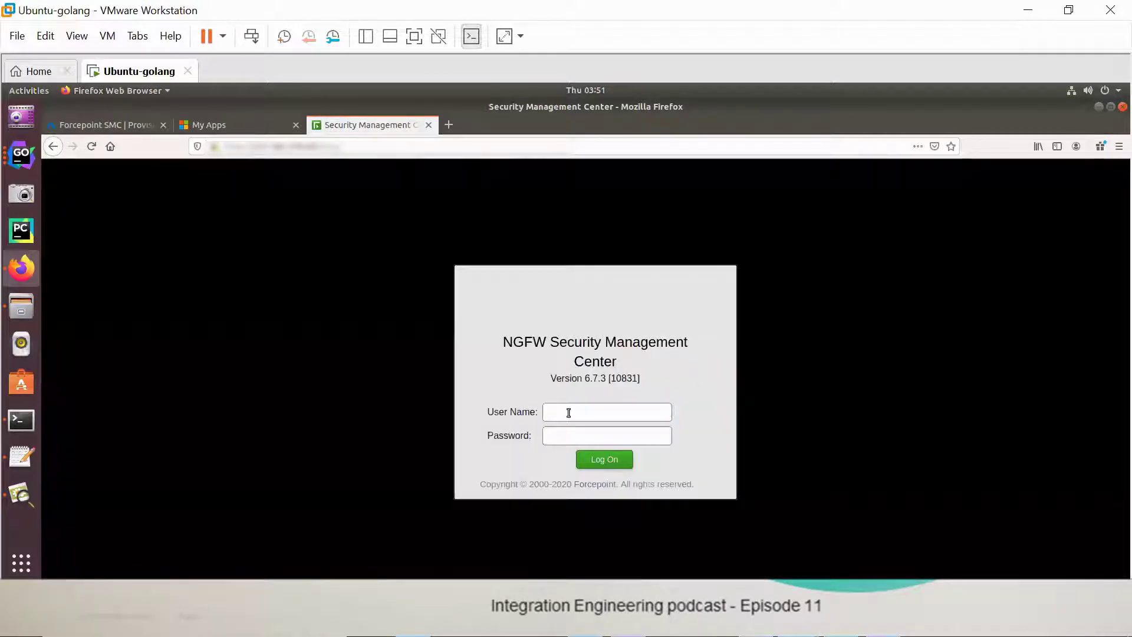
# Step: Log on to the Forcepoint SMC web client with the LDAP administrator's user name and password
pyautogui.click(568, 413)
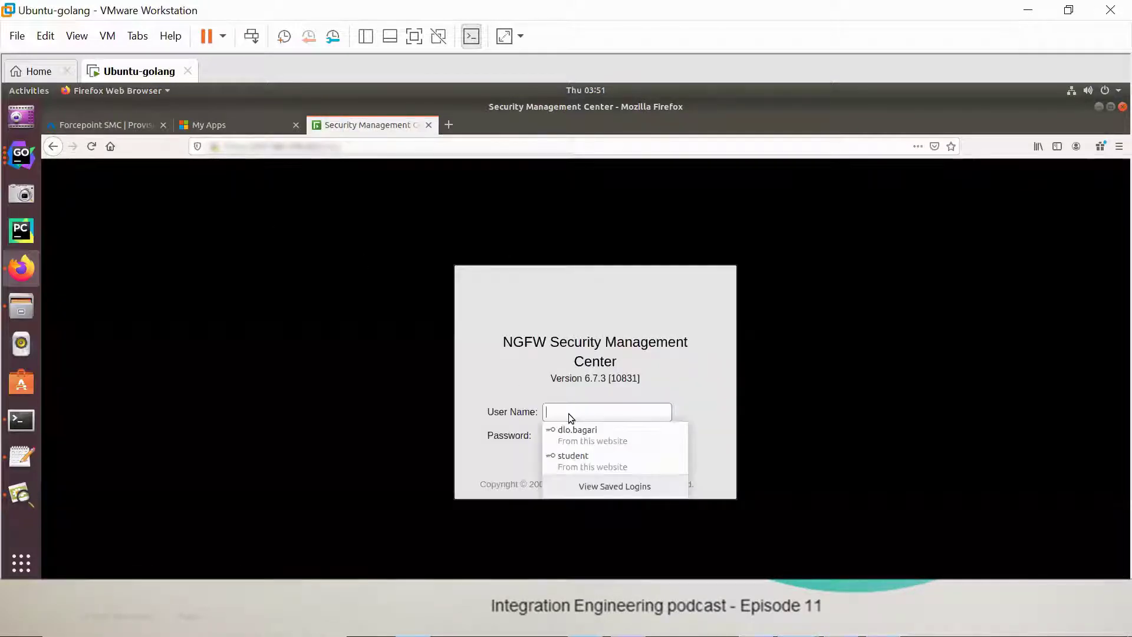
pyautogui.click(554, 409)
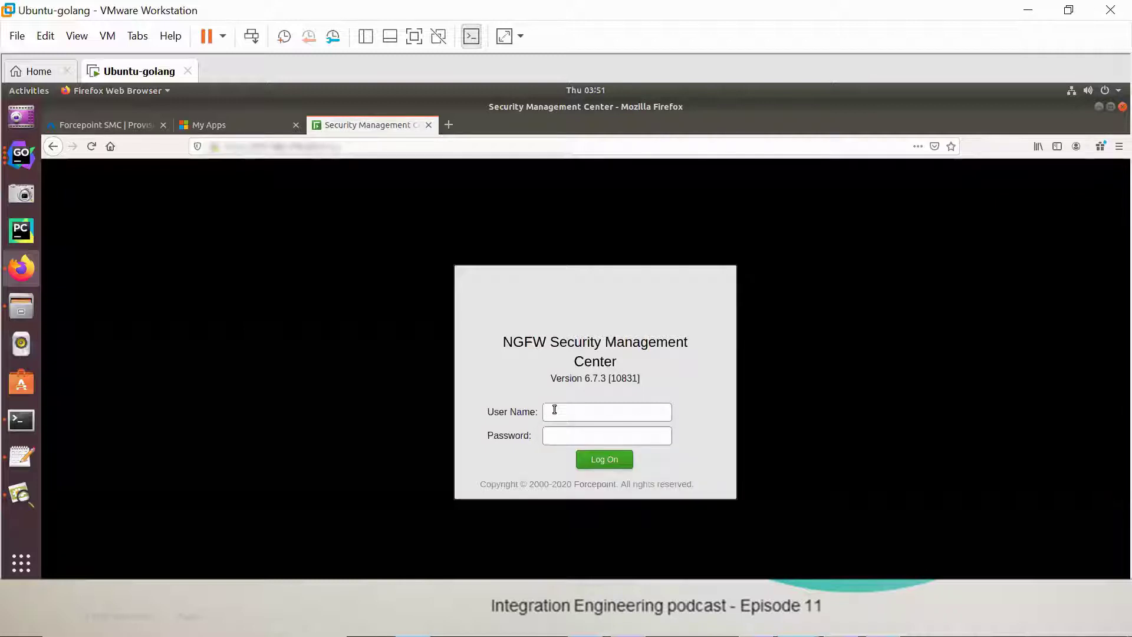
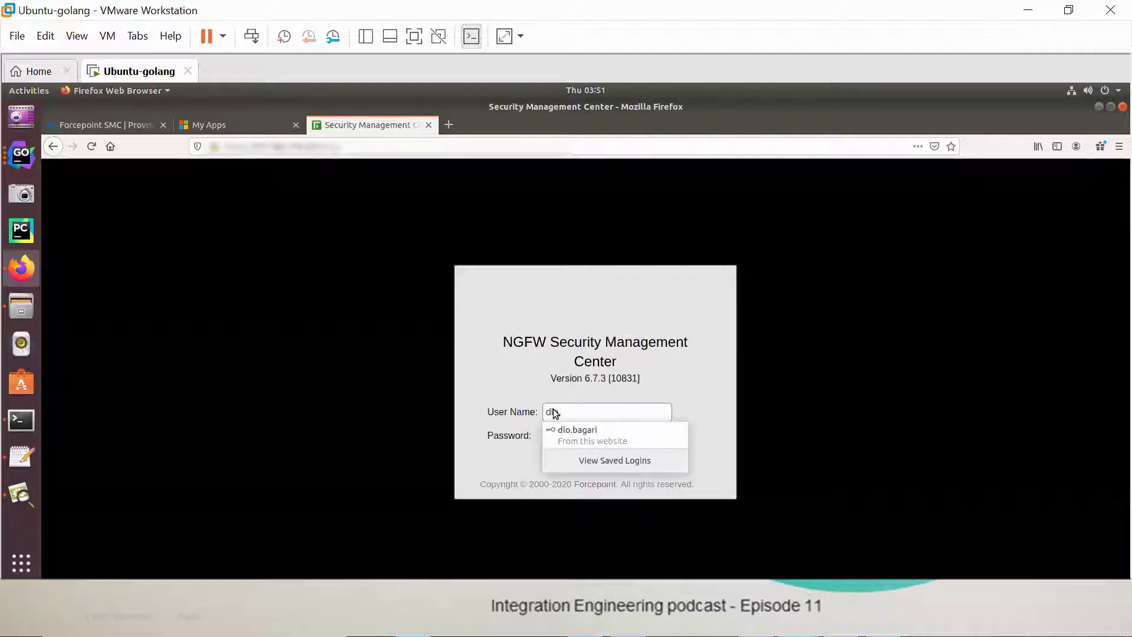
pyautogui.click(484, 354)
pyautogui.click(557, 435)
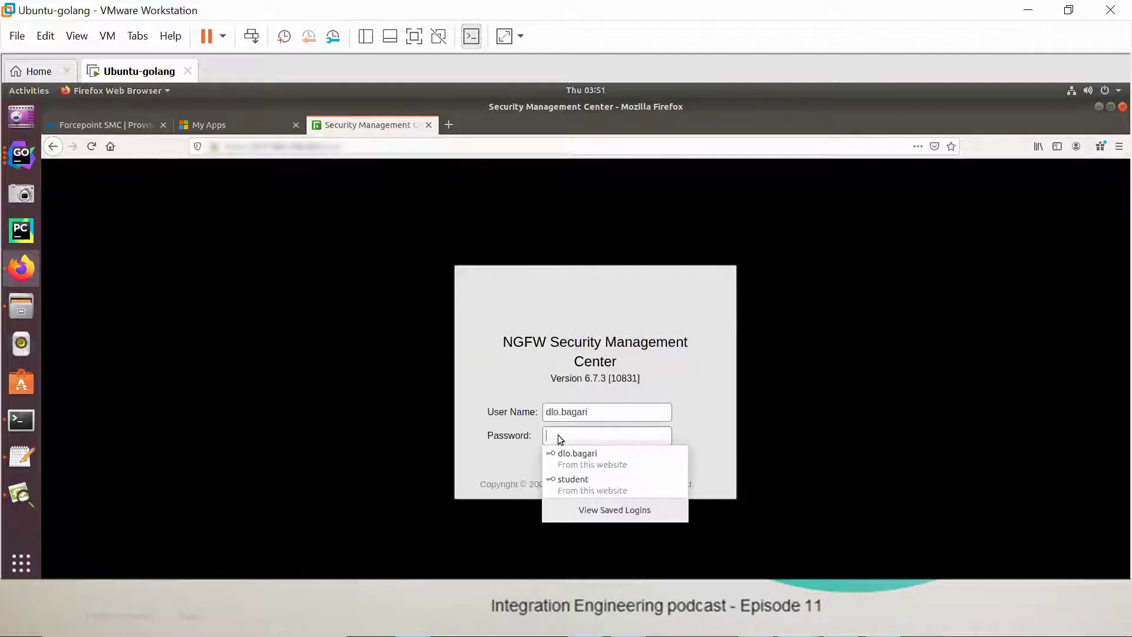
pyautogui.write('********')
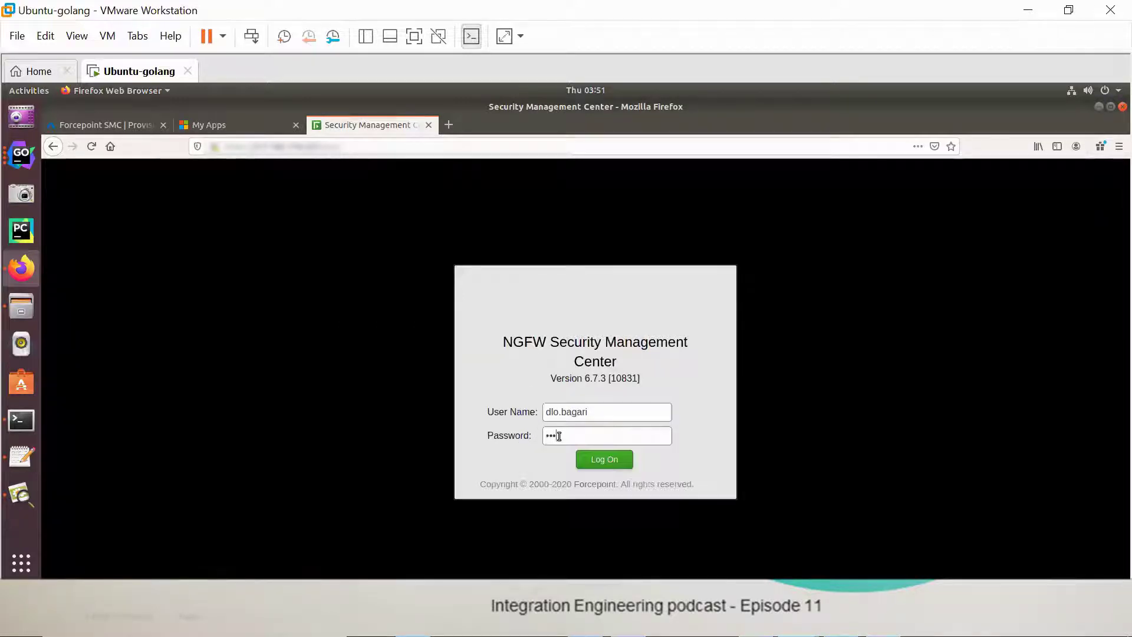
pyautogui.write('*****')
pyautogui.press('Return')
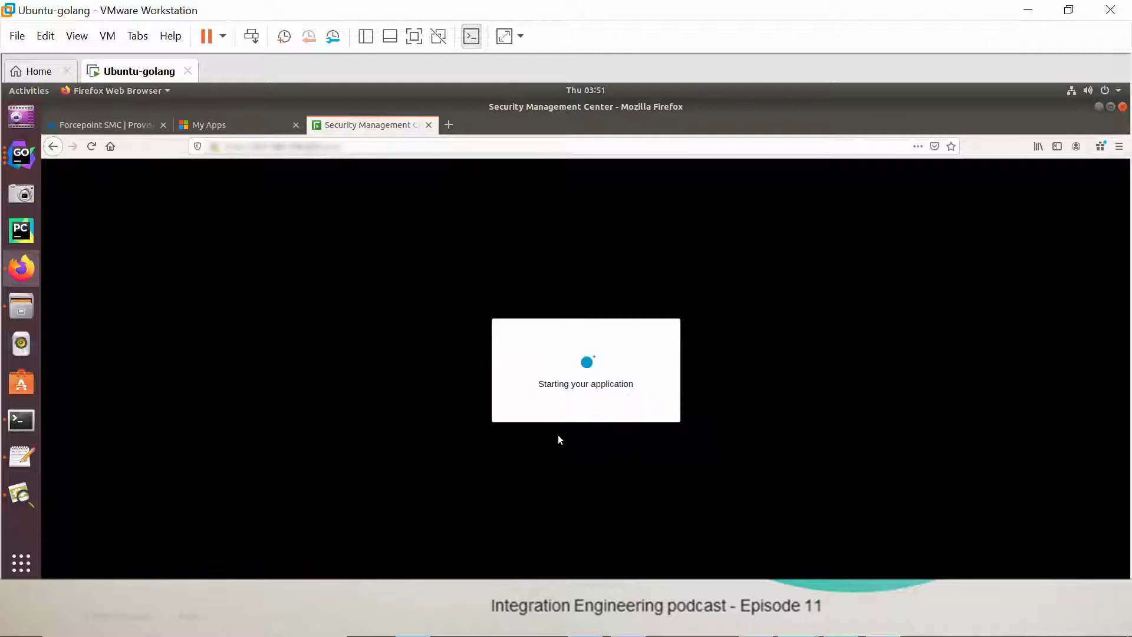